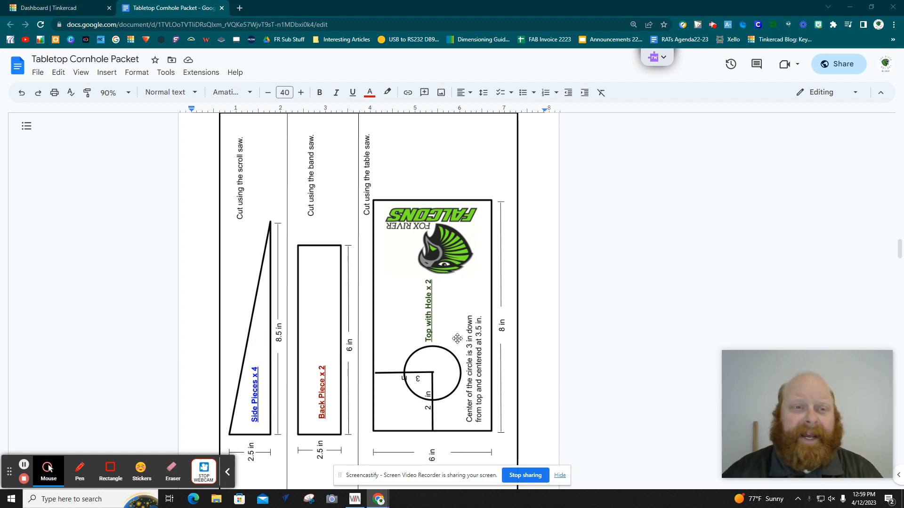
Step: Switch to the Tinkercad dashboard and create a new 3D design from the designs collection
{"action": "left_click", "coordinate": [23, 8]}
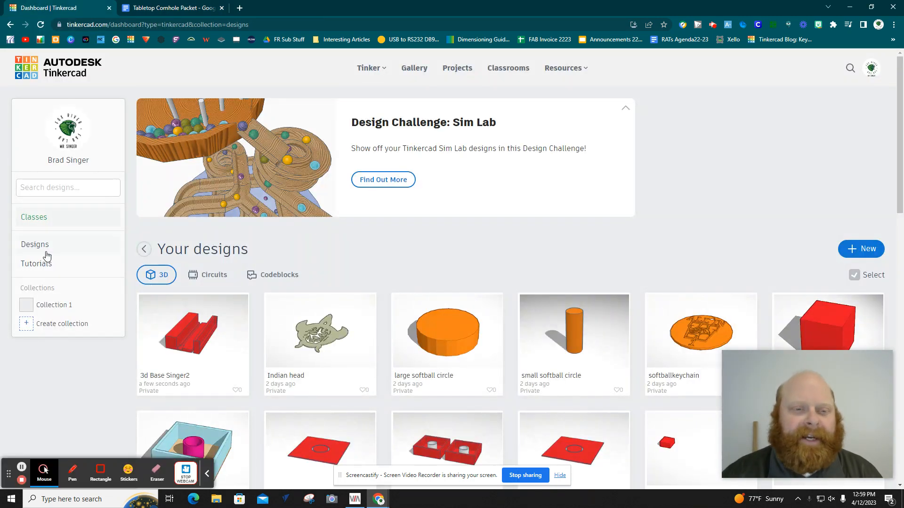
{"action": "left_click", "coordinate": [47, 245]}
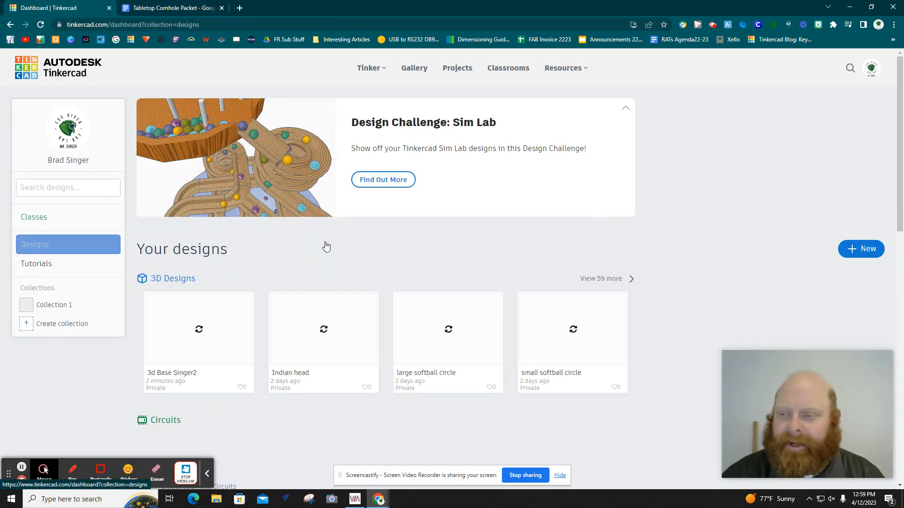
{"action": "left_click", "coordinate": [863, 248]}
{"action": "left_click", "coordinate": [811, 282]}
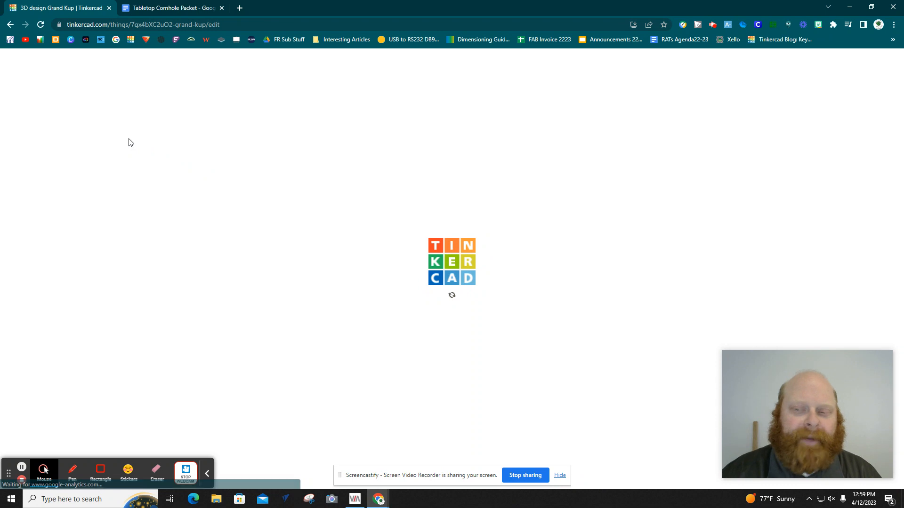
{"action": "left_click_drag", "start_coordinate": [780, 372], "coordinate": [786, 129]}
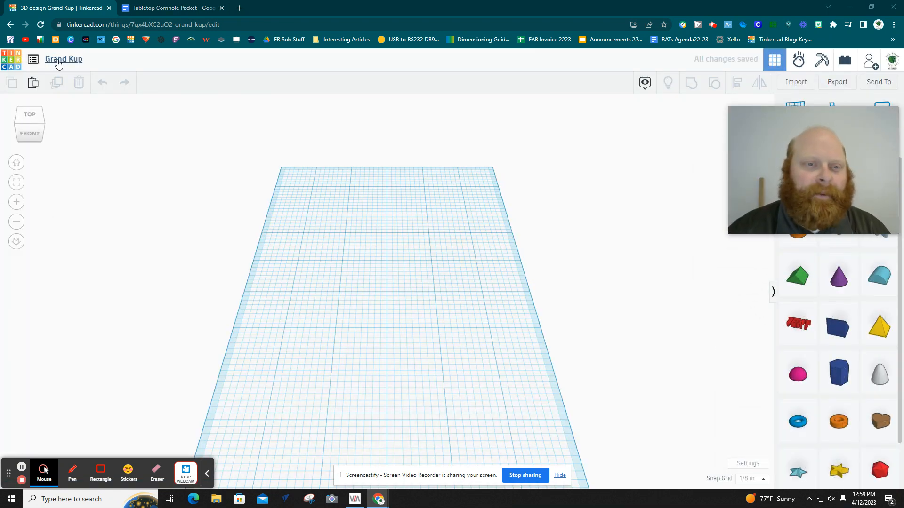
Step: Rename the design as Tabletop Cornhole Set followed by the owner's surname
{"action": "left_click", "coordinate": [86, 65]}
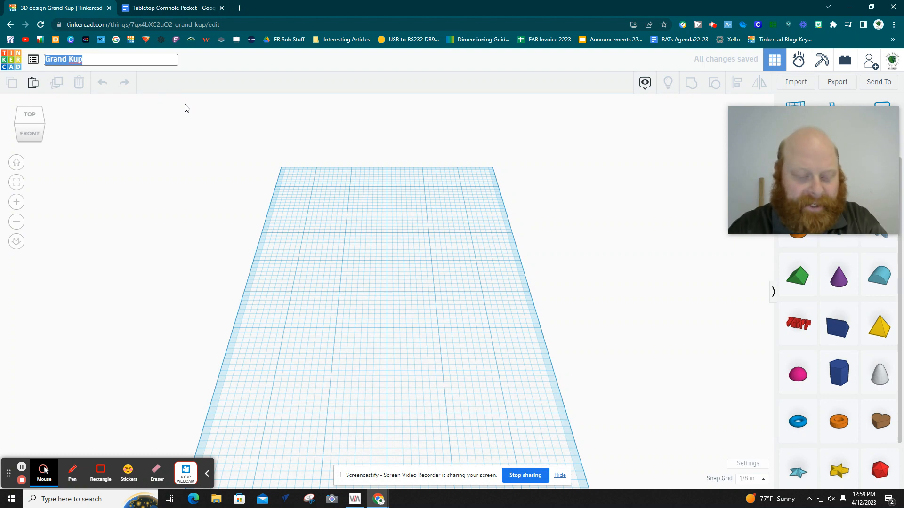
{"action": "type", "text": "Tableto"}
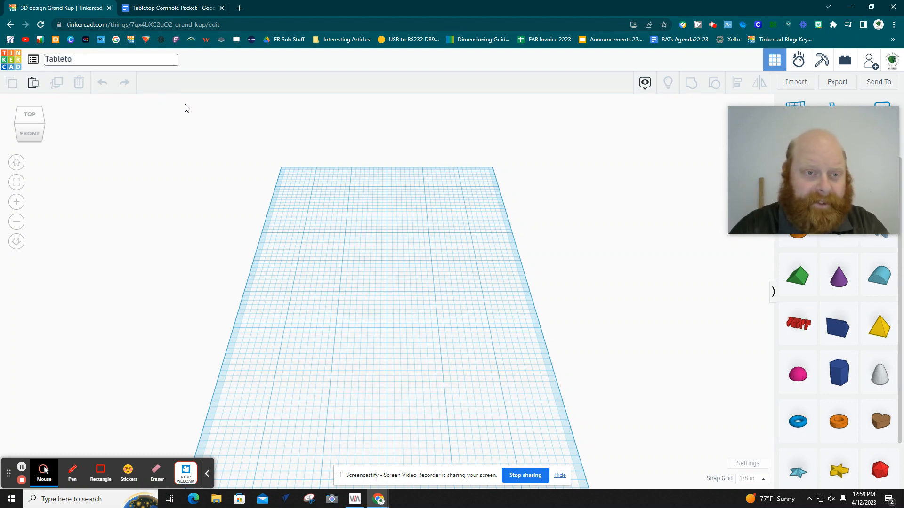
{"action": "type", "text": "p Cornhone Se"}
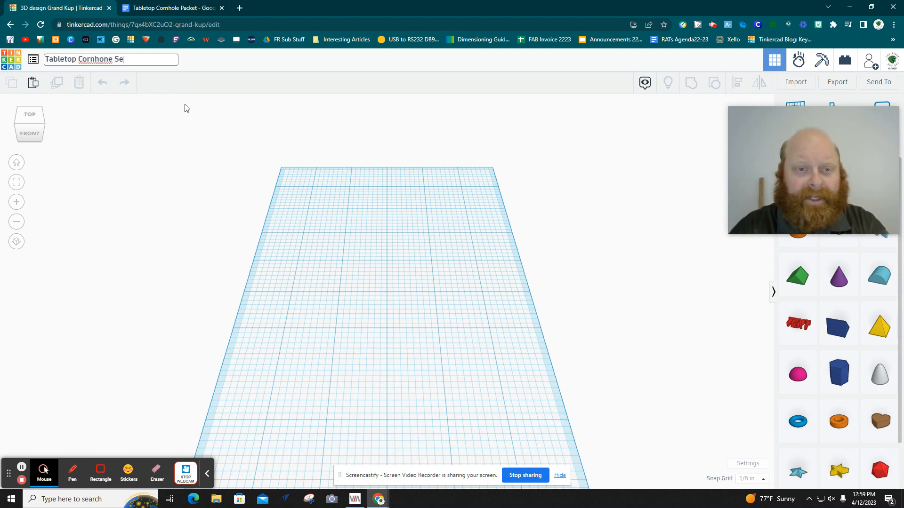
{"action": "key", "text": "BackSpace"}
{"action": "key", "text": "BackSpace"}
{"action": "type", "text": "le "}
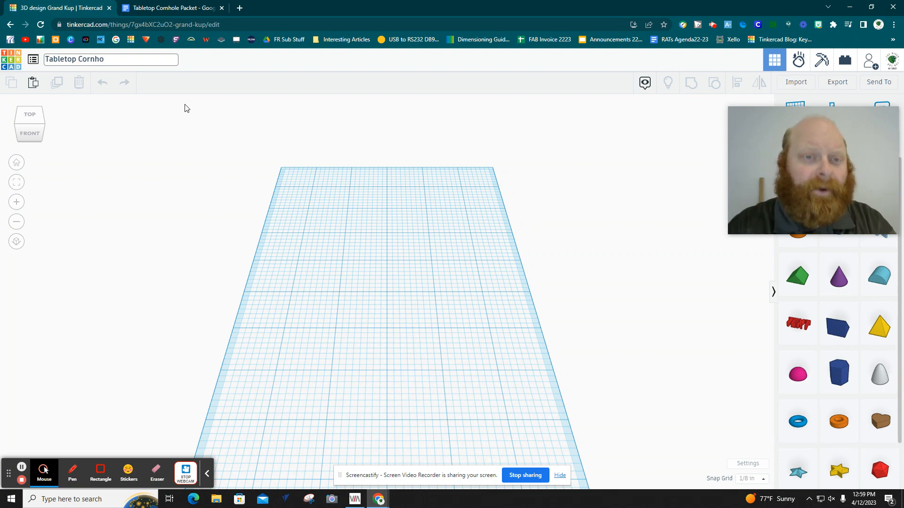
{"action": "type", "text": "Set Singer"}
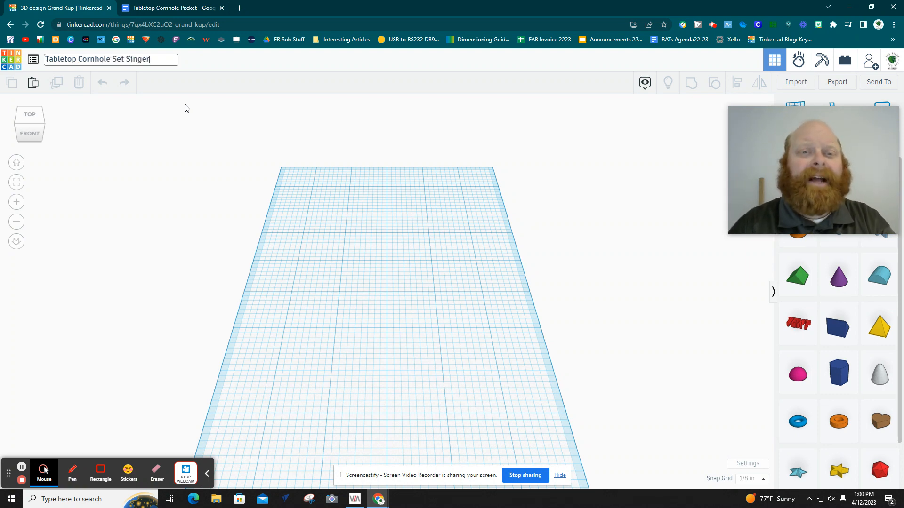
{"action": "left_click", "coordinate": [519, 271]}
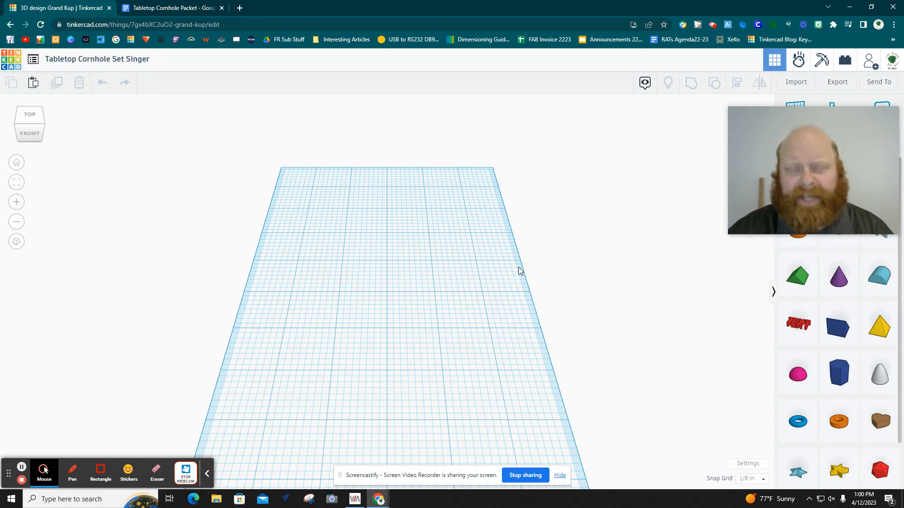
Step: Set the workspace units to Inches and the workplane preset to Dremel 3D40/3D45
{"action": "left_click", "coordinate": [742, 465]}
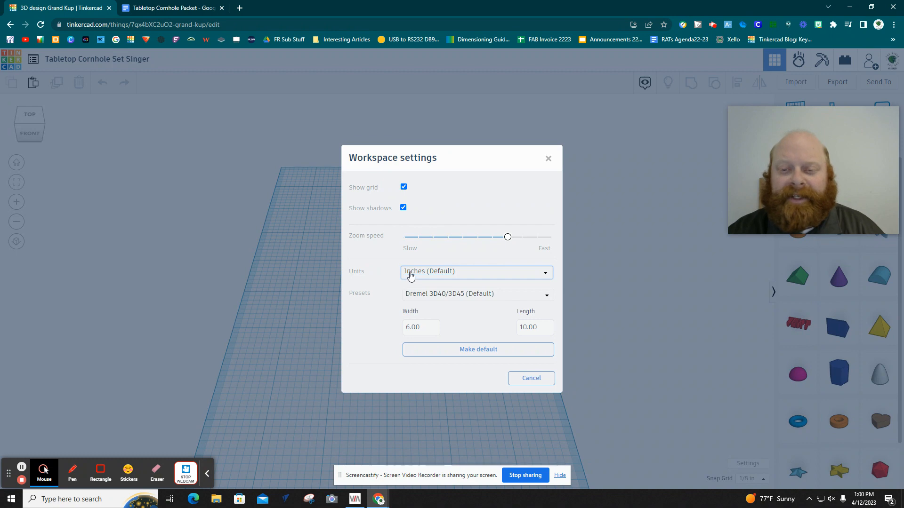
{"action": "left_click", "coordinate": [413, 274]}
{"action": "left_click", "coordinate": [420, 302]}
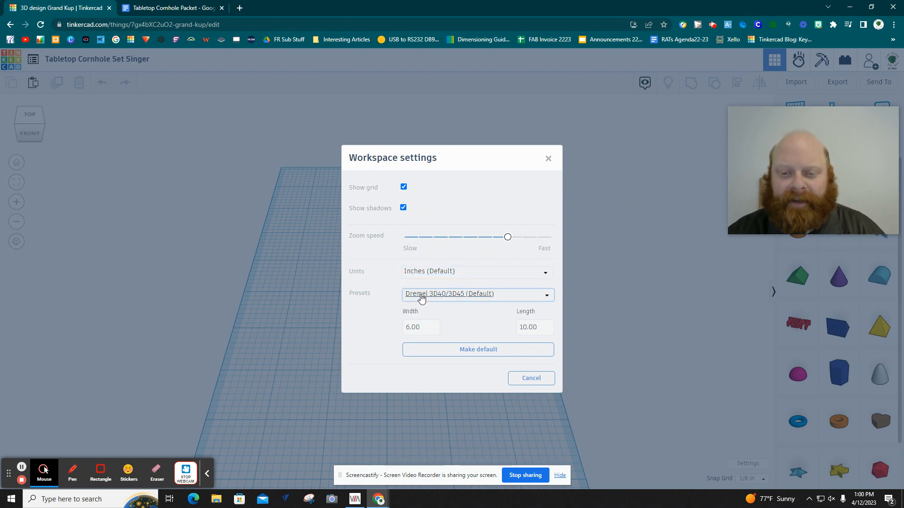
{"action": "left_click", "coordinate": [422, 295]}
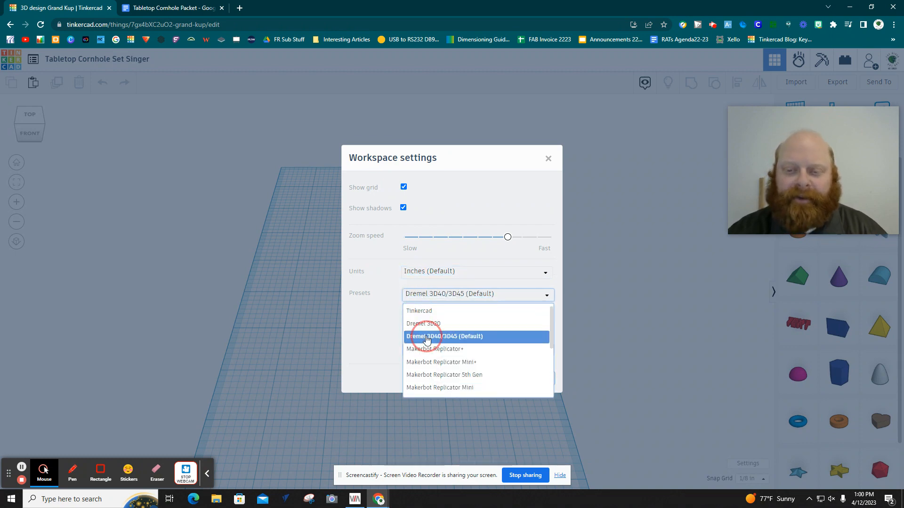
{"action": "left_click", "coordinate": [427, 338]}
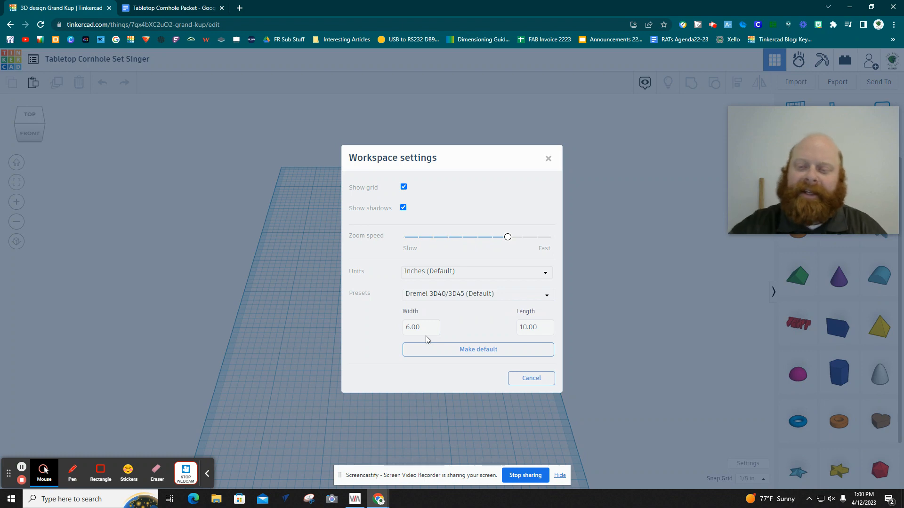
{"action": "left_click", "coordinate": [624, 283]}
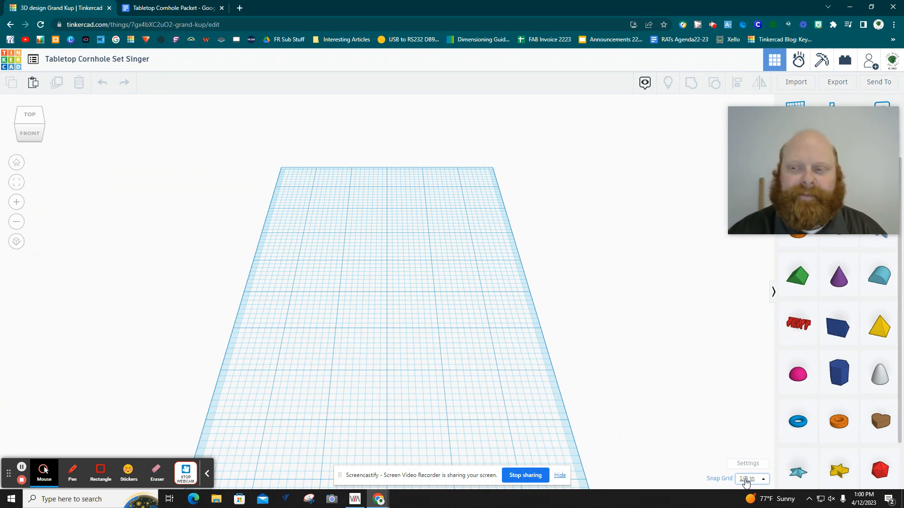
Step: Place a solid box near the workplane's back-left corner and check the top piece's dimensions in the Tabletop Cornhole Packet document
{"action": "left_click_drag", "start_coordinate": [875, 144], "coordinate": [193, 139]}
{"action": "left_click_drag", "start_coordinate": [895, 179], "coordinate": [323, 234]}
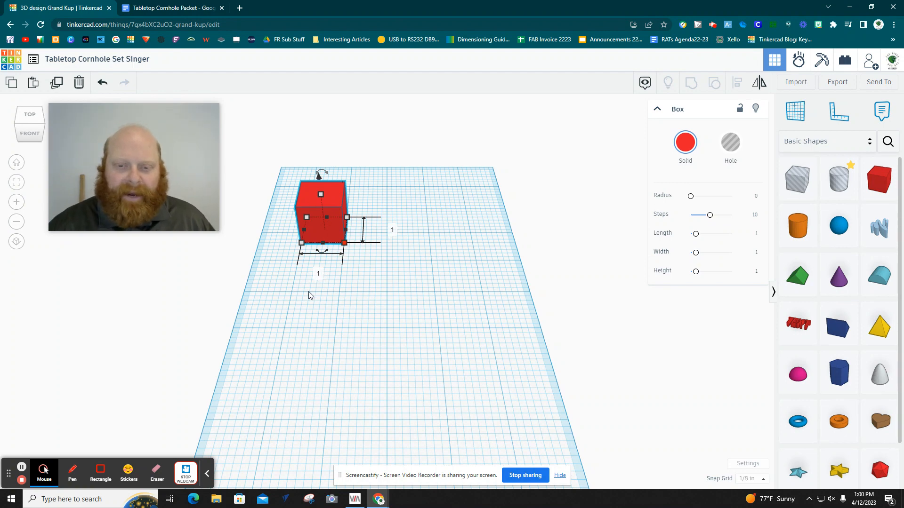
{"action": "left_click", "coordinate": [169, 8]}
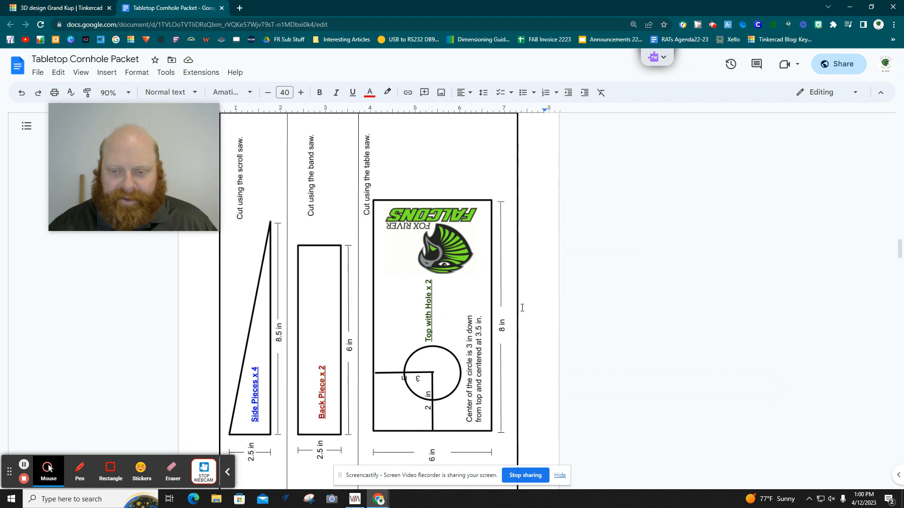
{"action": "left_click", "coordinate": [57, 8]}
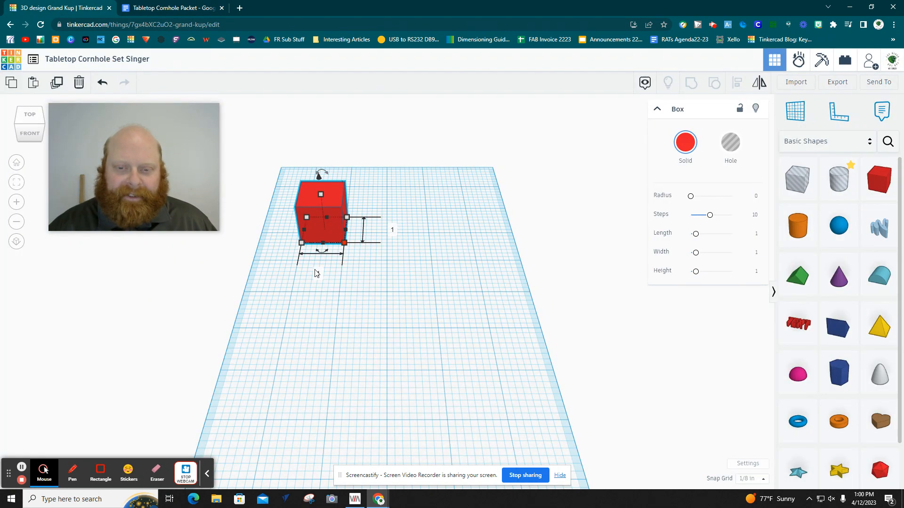
Step: Set the box's width to 6 in and length to 8 in, and move it back over the workplane
{"action": "left_click", "coordinate": [319, 275]}
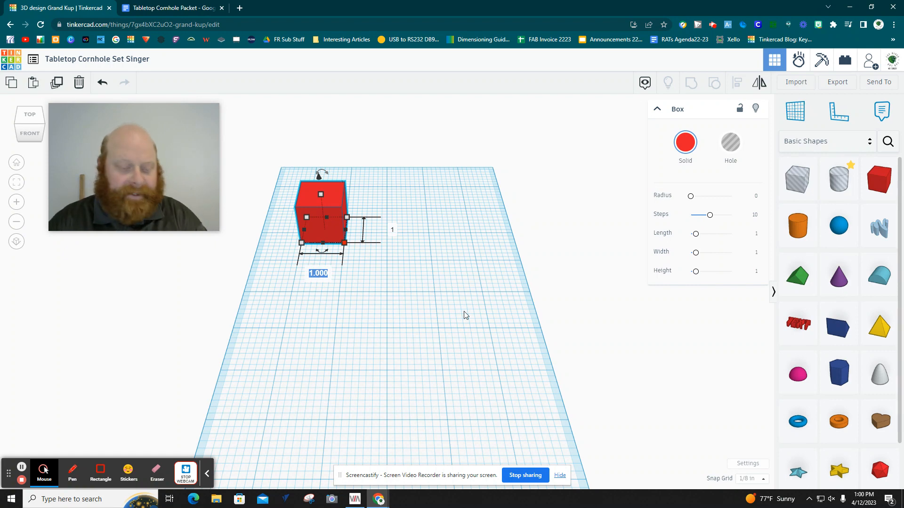
{"action": "type", "text": "6"}
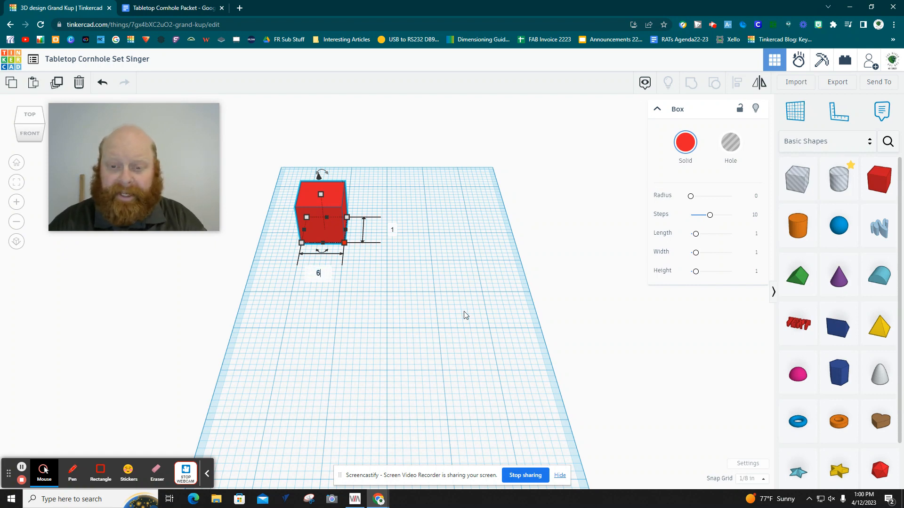
{"action": "key", "text": "Tab"}
{"action": "type", "text": "8"}
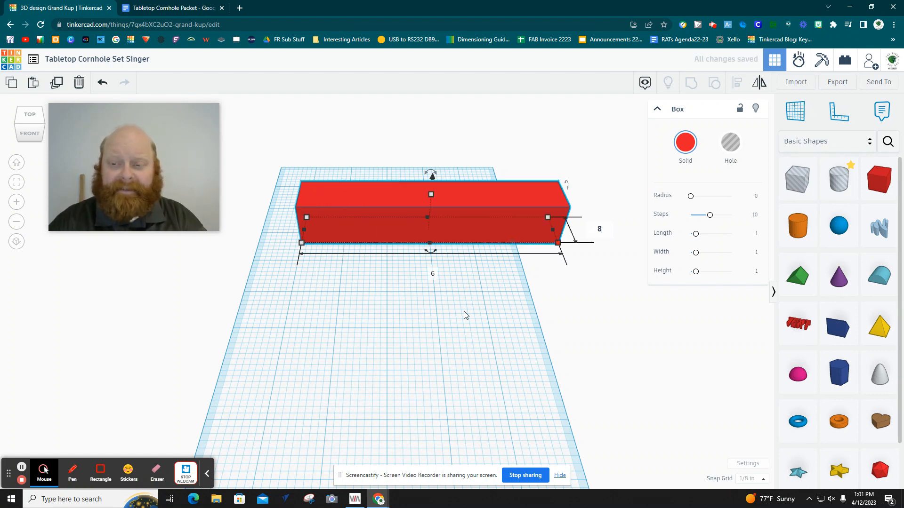
{"action": "key", "text": "Return"}
{"action": "left_click_drag", "start_coordinate": [512, 364], "coordinate": [451, 287]}
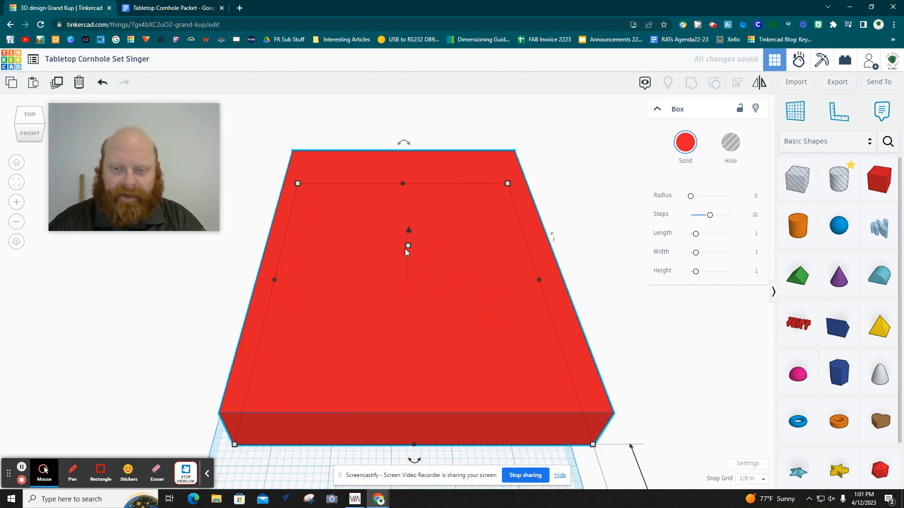
Step: Set the box's height to 0.125 in to form the thin top board
{"action": "mouse_move", "coordinate": [406, 246]}
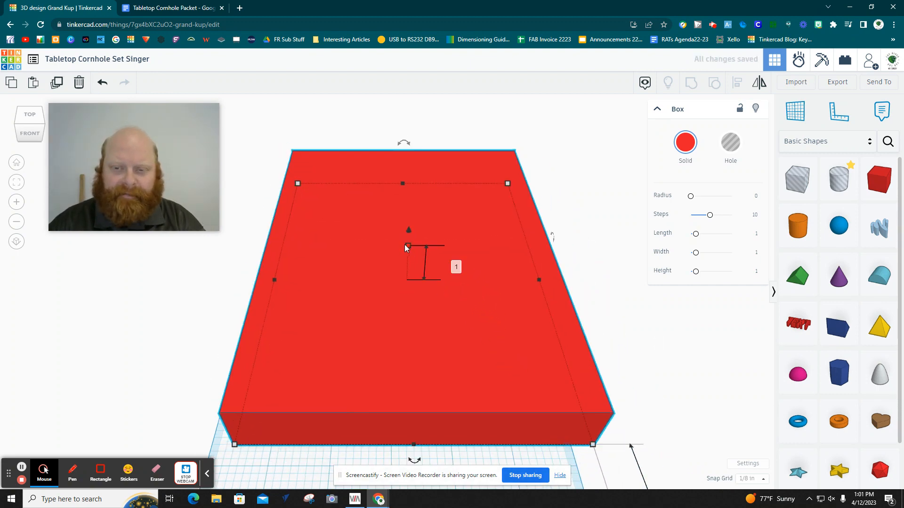
{"action": "left_click", "coordinate": [454, 265]}
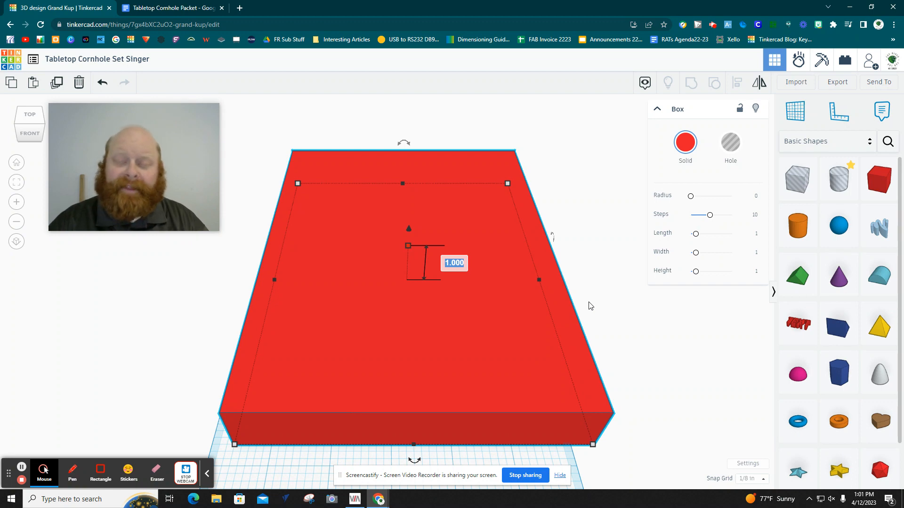
{"action": "key", "text": "BackSpace"}
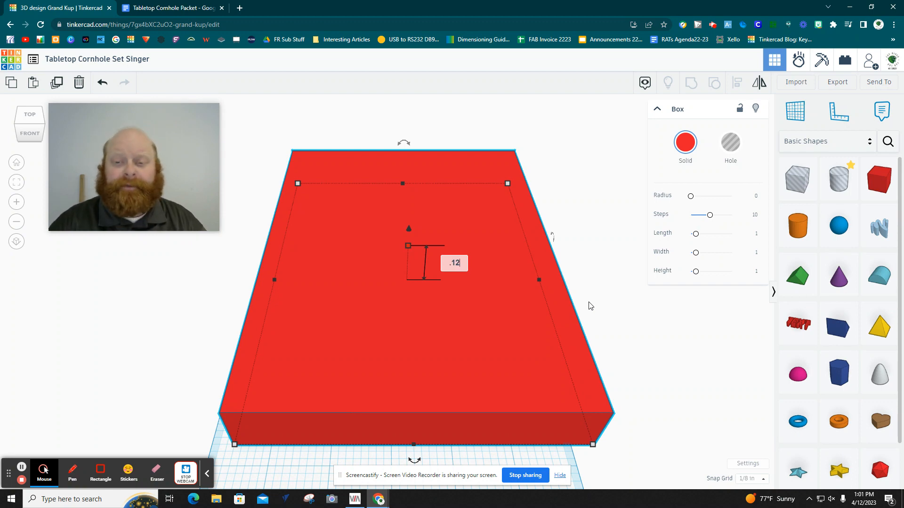
{"action": "type", "text": ".125"}
{"action": "key", "text": "Return"}
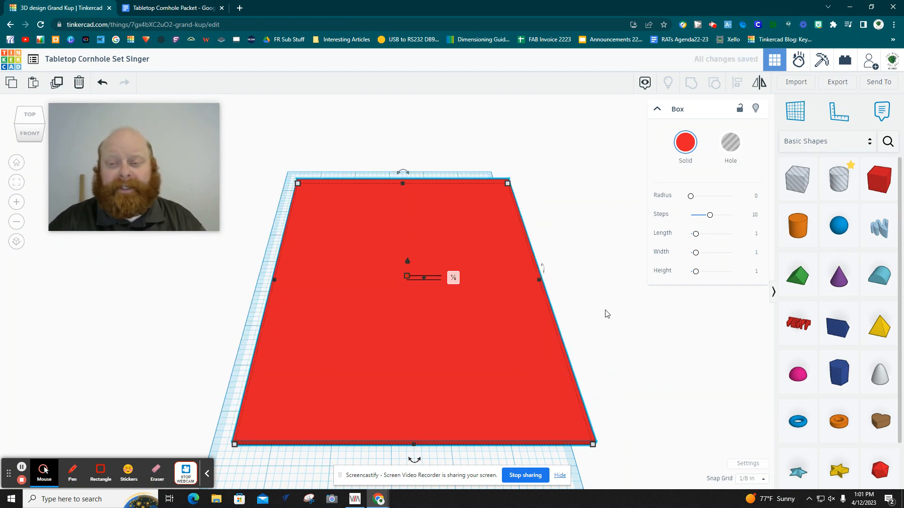
{"action": "left_click", "coordinate": [607, 310]}
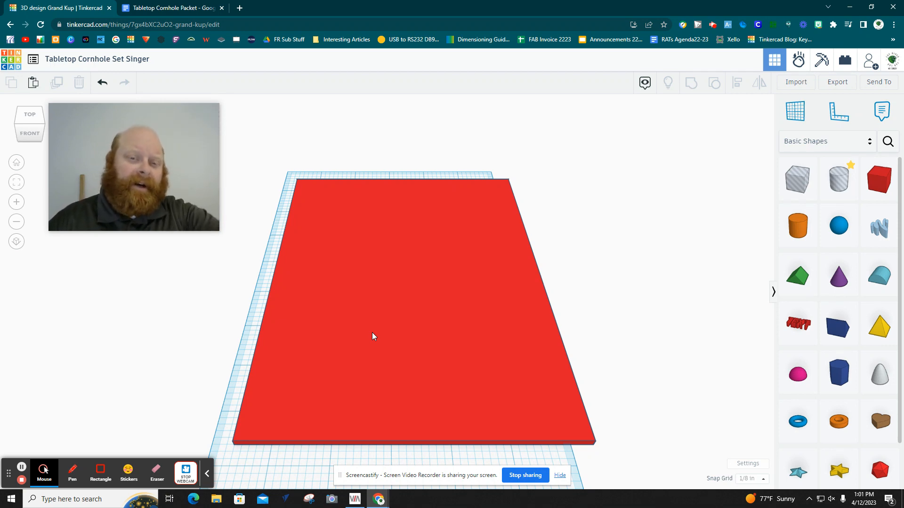
Step: Place a cylinder hole on the back half of the board and change the board's solid color to green
{"action": "left_click_drag", "start_coordinate": [833, 183], "coordinate": [403, 254]}
{"action": "left_click", "coordinate": [102, 83]}
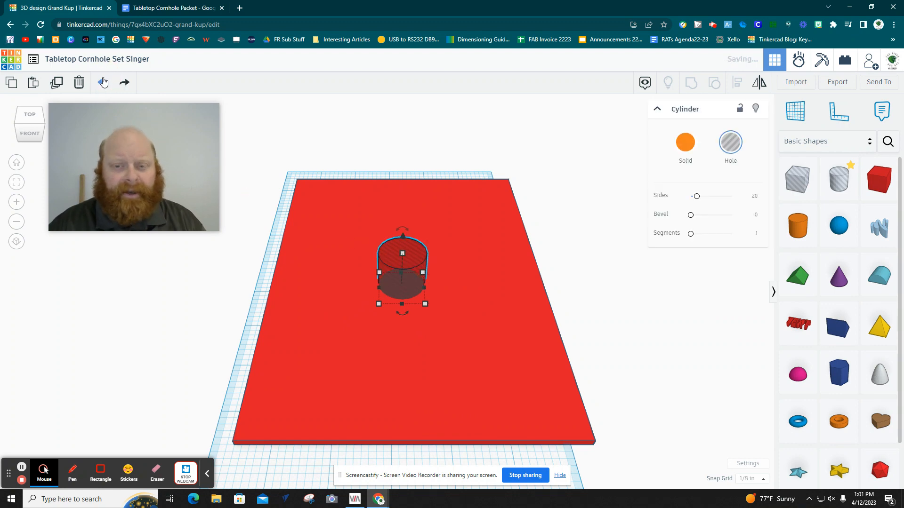
{"action": "left_click", "coordinate": [459, 308]}
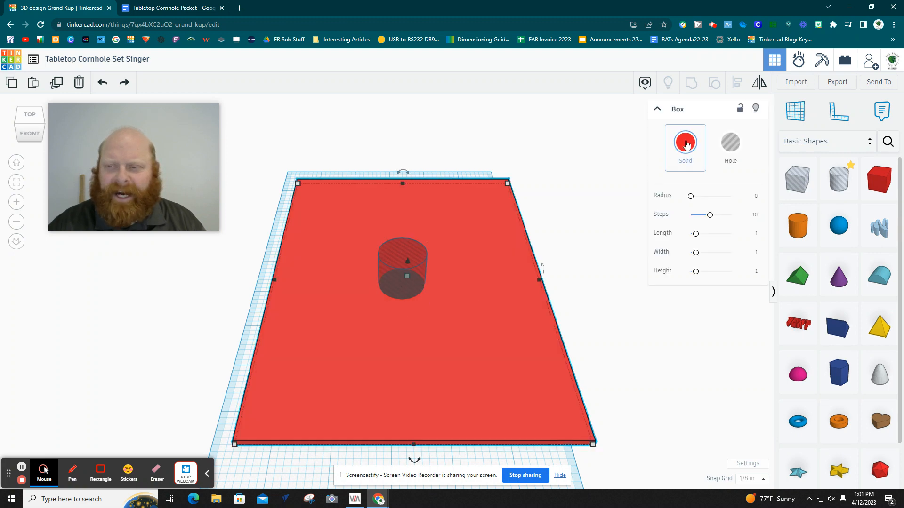
{"action": "left_click", "coordinate": [686, 144]}
{"action": "left_click", "coordinate": [716, 230]}
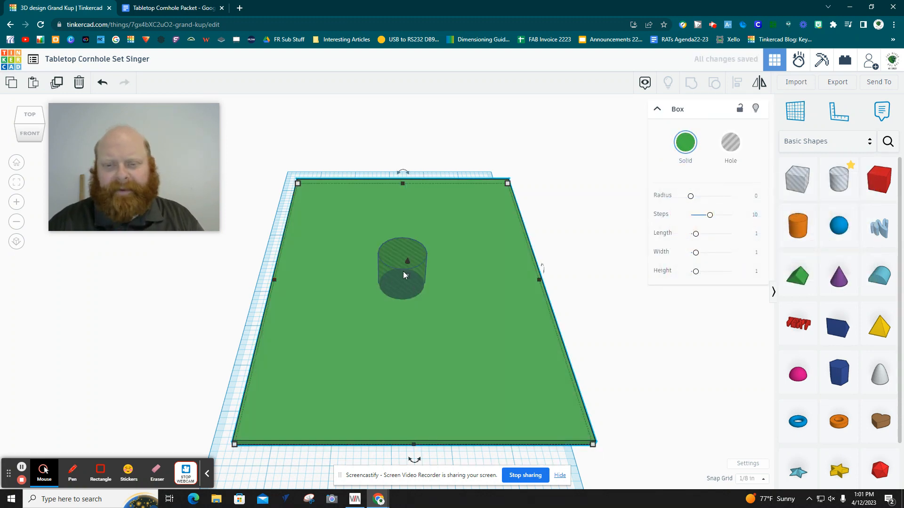
Step: Set the cylinder hole's width and length to 3.5 in each
{"action": "left_click", "coordinate": [395, 267]}
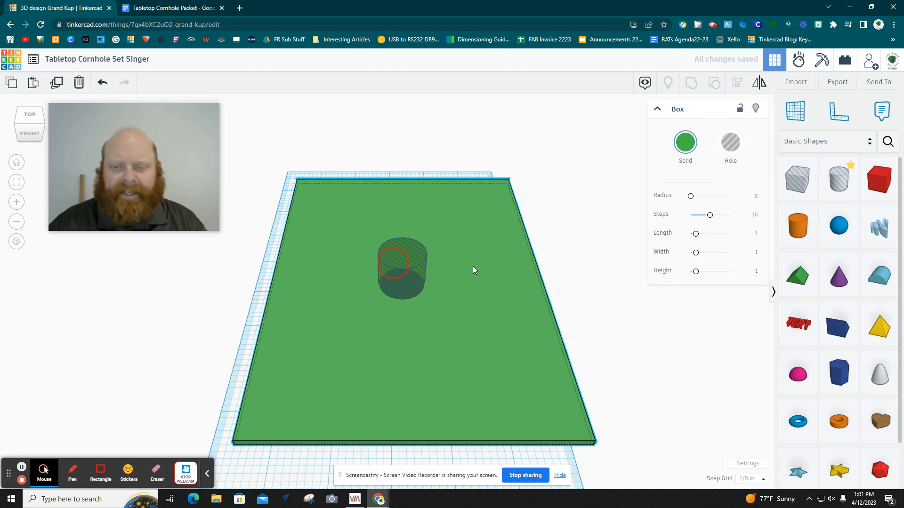
{"action": "mouse_move", "coordinate": [425, 307]}
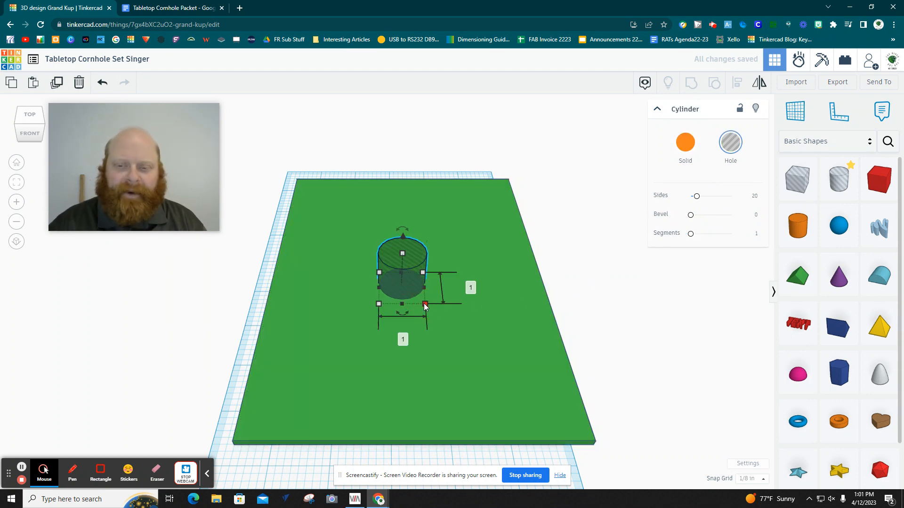
{"action": "left_click", "coordinate": [403, 340]}
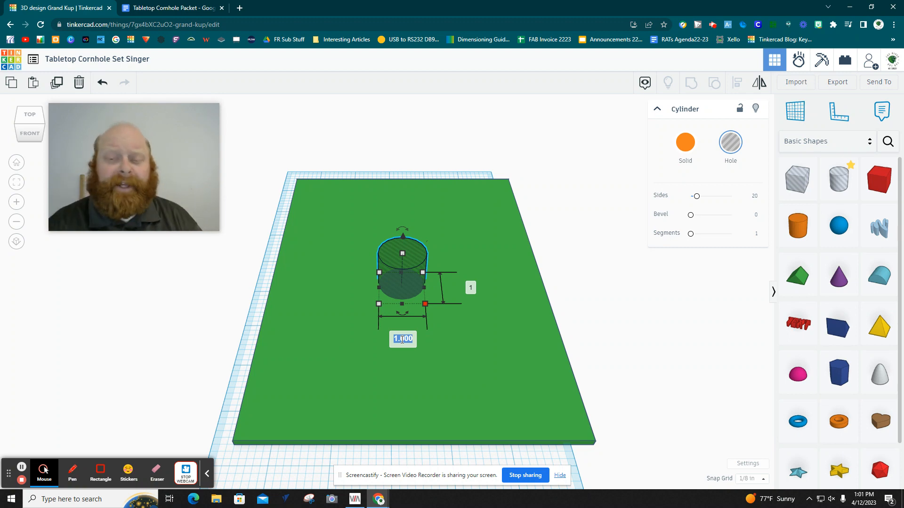
{"action": "type", "text": "3.5"}
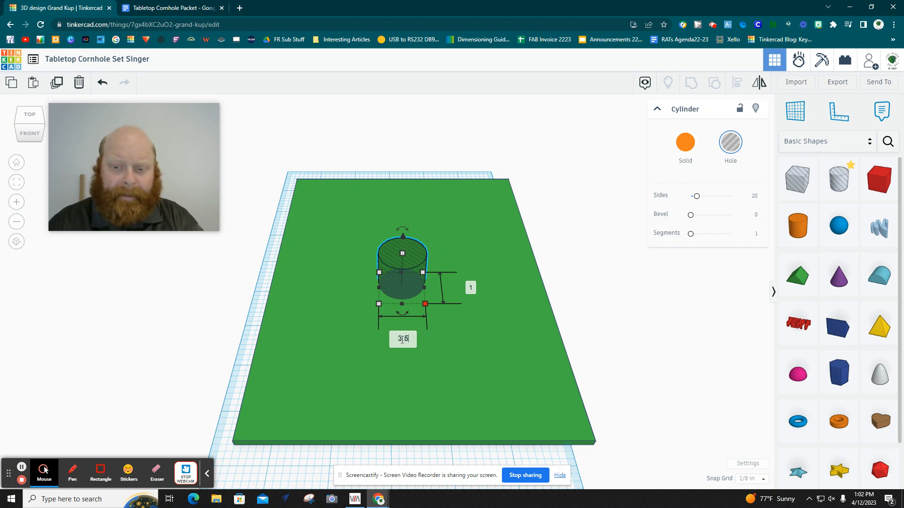
{"action": "key", "text": "Tab"}
{"action": "type", "text": "3."}
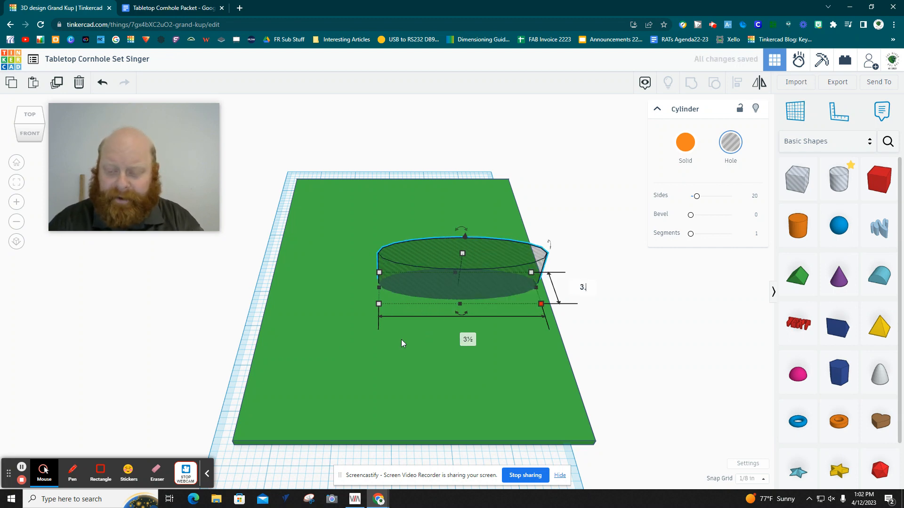
{"action": "key", "text": "Return"}
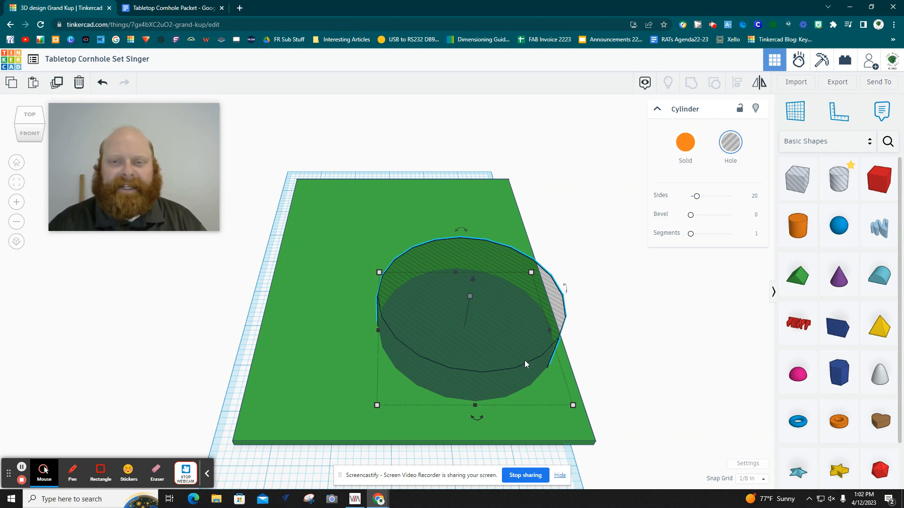
Step: Align the hole with the board, centered across its width and flush with its back edge
{"action": "left_click", "coordinate": [650, 372]}
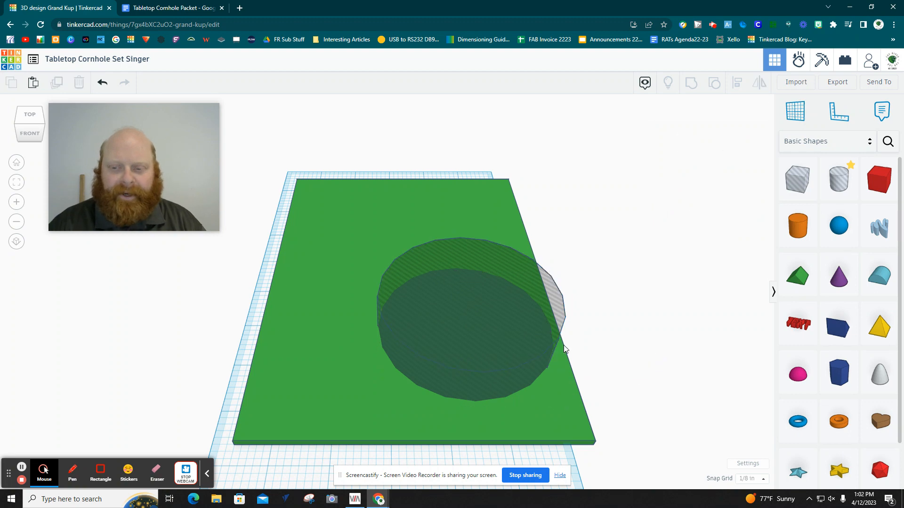
{"action": "left_click_drag", "start_coordinate": [651, 371], "coordinate": [245, 194]}
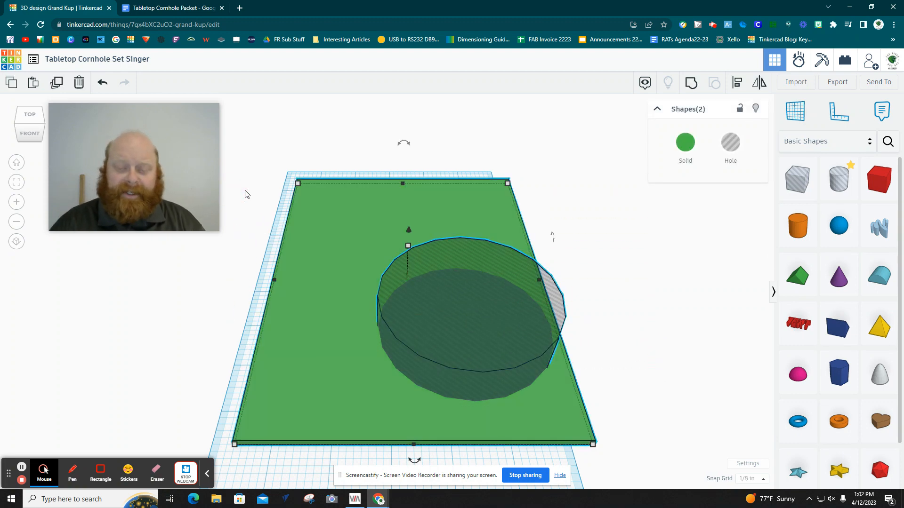
{"action": "key", "text": "l"}
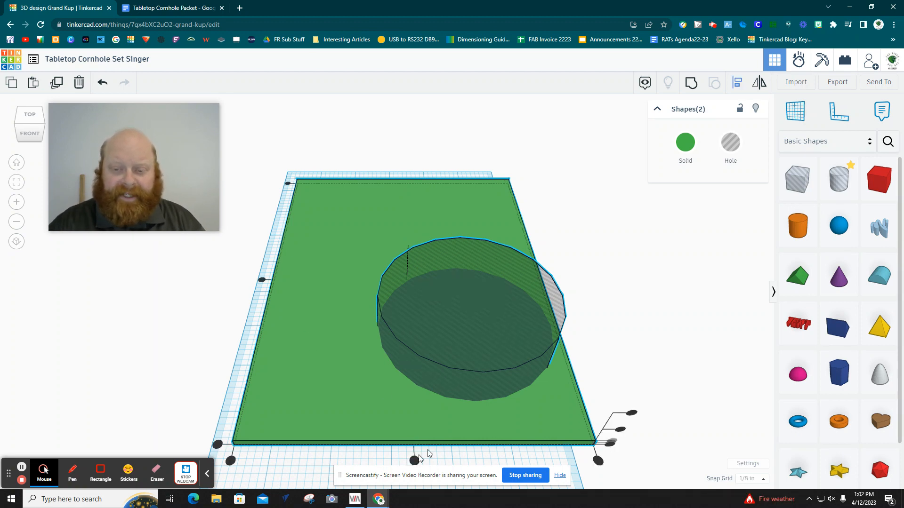
{"action": "mouse_move", "coordinate": [414, 462]}
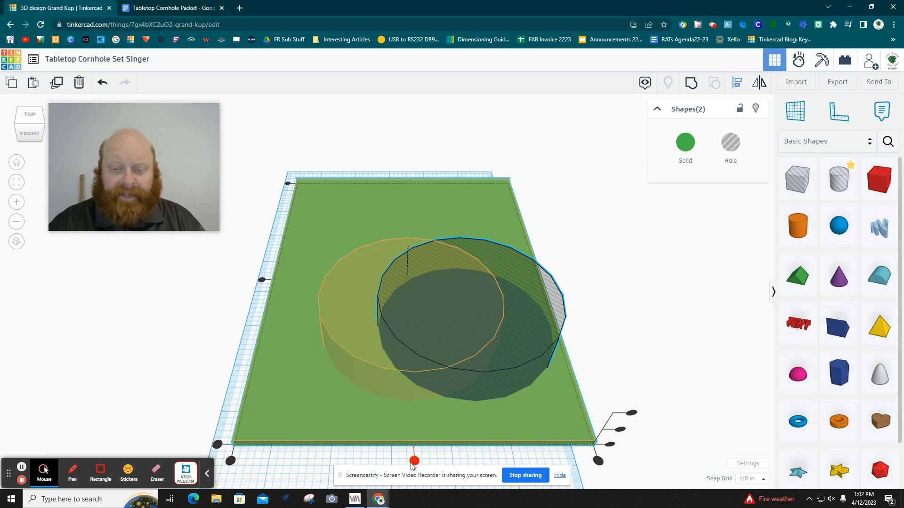
{"action": "left_click", "coordinate": [414, 462]}
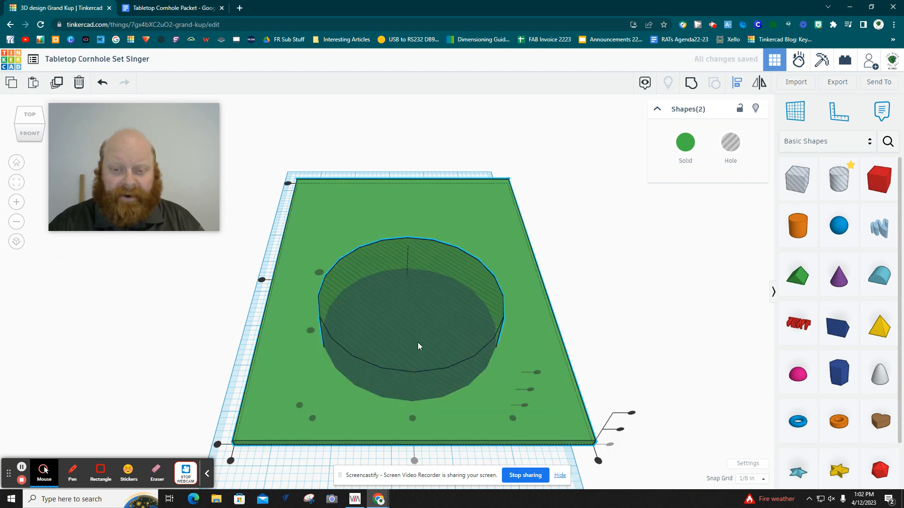
{"action": "left_click", "coordinate": [288, 183]}
{"action": "left_click", "coordinate": [631, 272]}
{"action": "right_click_drag", "start_coordinate": [631, 272], "coordinate": [617, 292]}
{"action": "left_click", "coordinate": [20, 187]}
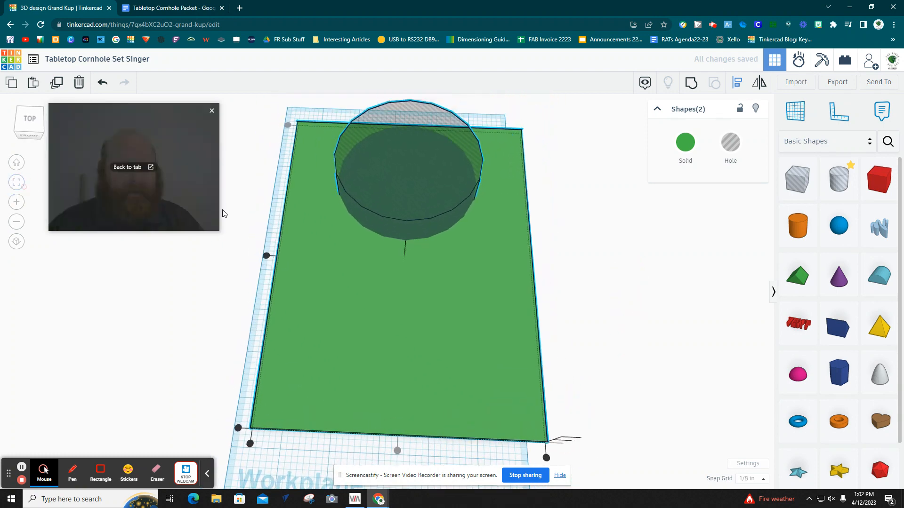
{"action": "right_click_drag", "start_coordinate": [534, 250], "coordinate": [531, 268]}
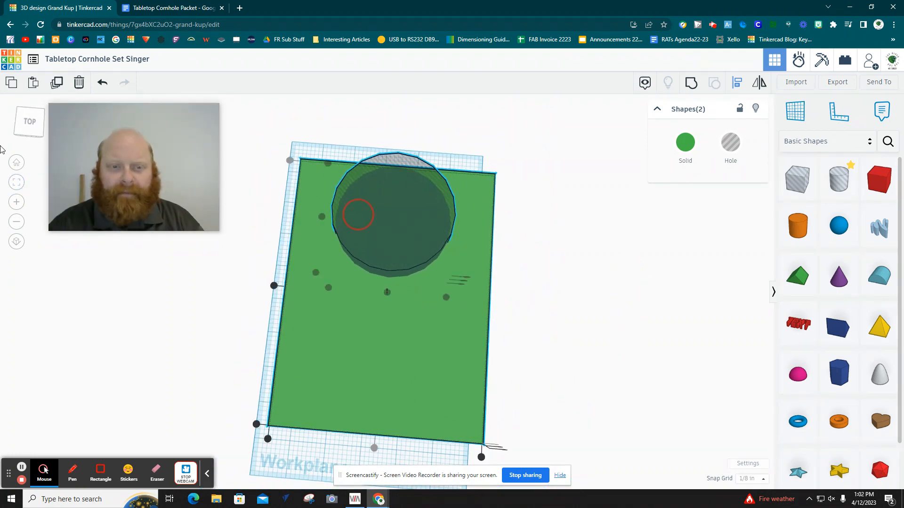
{"action": "left_click", "coordinate": [29, 122]}
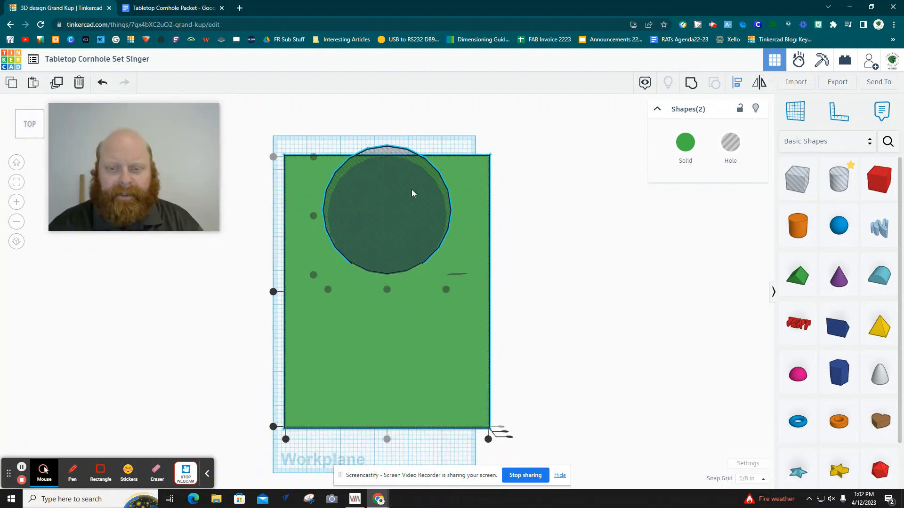
{"action": "left_click", "coordinate": [550, 230]}
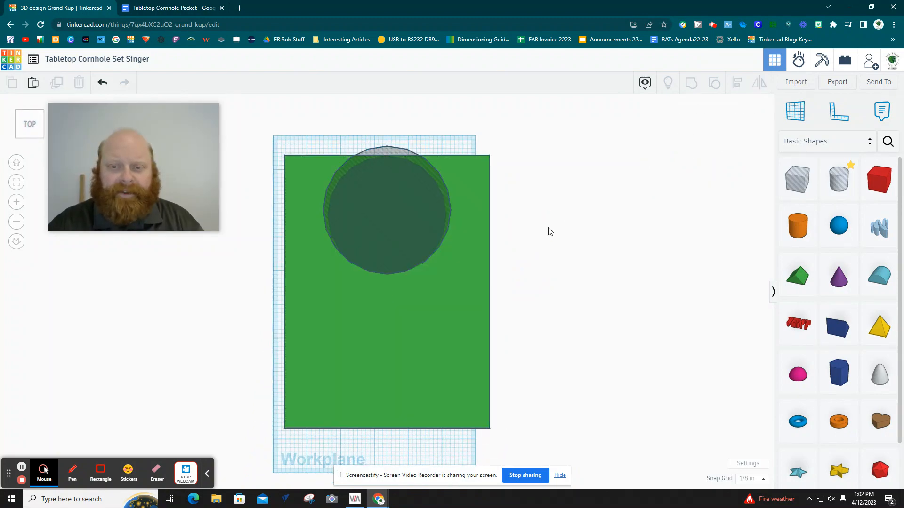
Step: Nudge the cylinder hole forward about 1 in from the board's back edge
{"action": "left_click", "coordinate": [419, 224]}
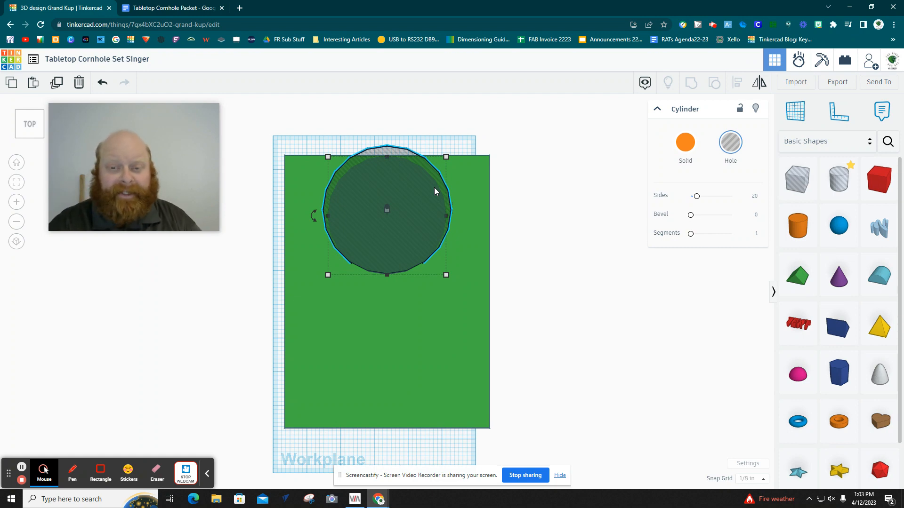
{"action": "key", "text": "Down"}
{"action": "key", "text": "Down"}
{"action": "key", "text": "Down"}
{"action": "key", "text": "Down"}
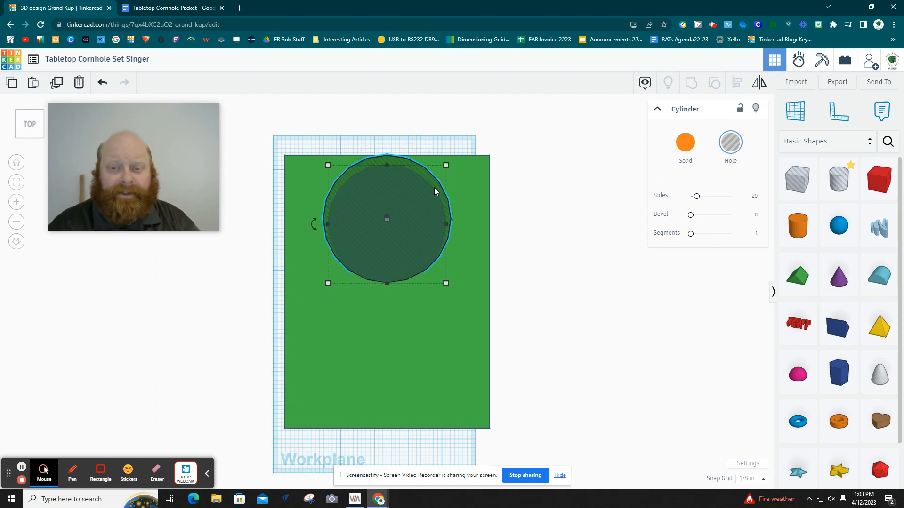
{"action": "key", "text": "Down"}
{"action": "key", "text": "Down"}
{"action": "key", "text": "Down"}
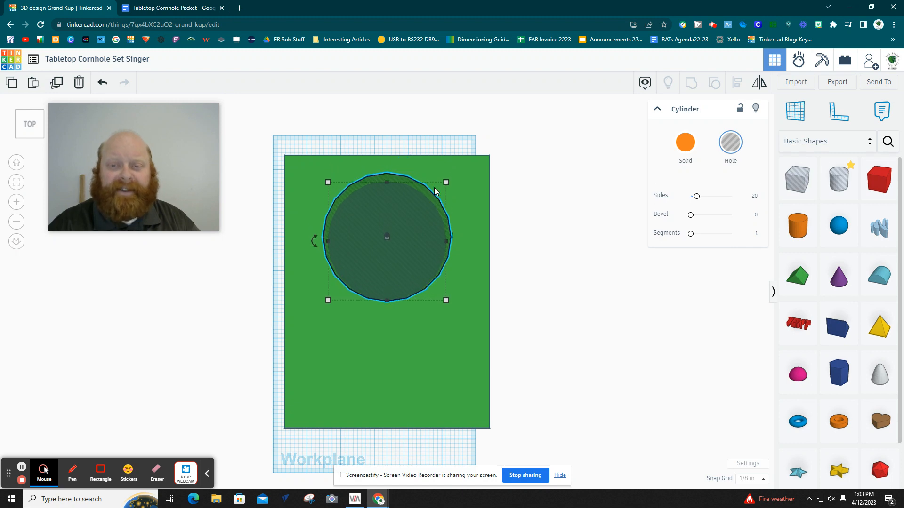
{"action": "key", "text": "Down"}
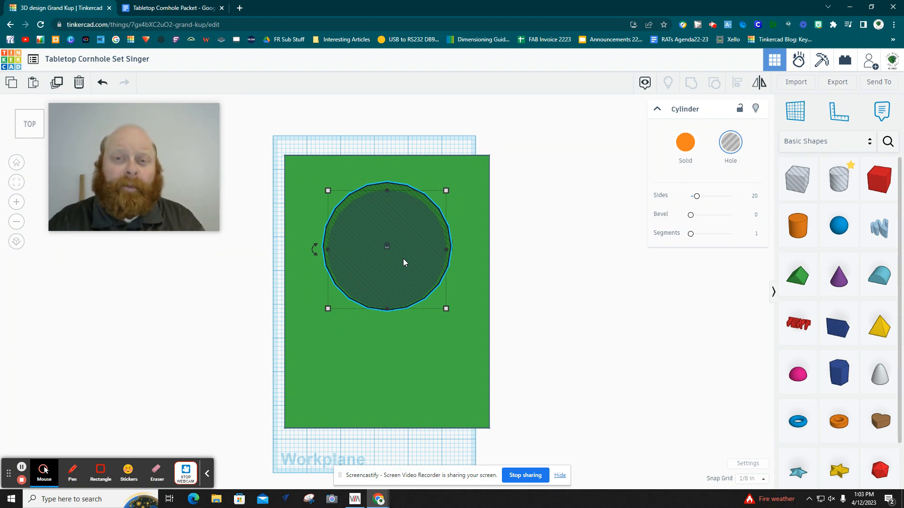
Step: Group the board and the cylinder hole to cut the opening through the top piece
{"action": "left_click", "coordinate": [588, 319]}
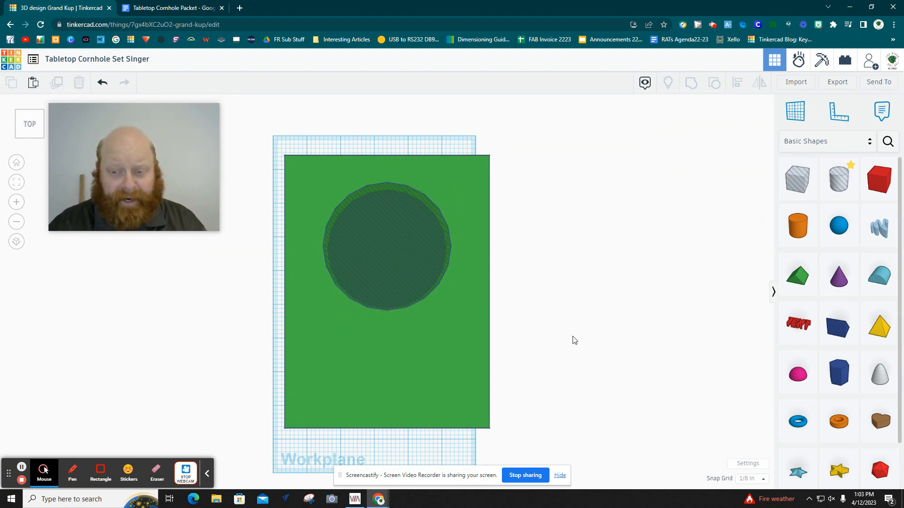
{"action": "left_click_drag", "start_coordinate": [572, 337], "coordinate": [324, 151]}
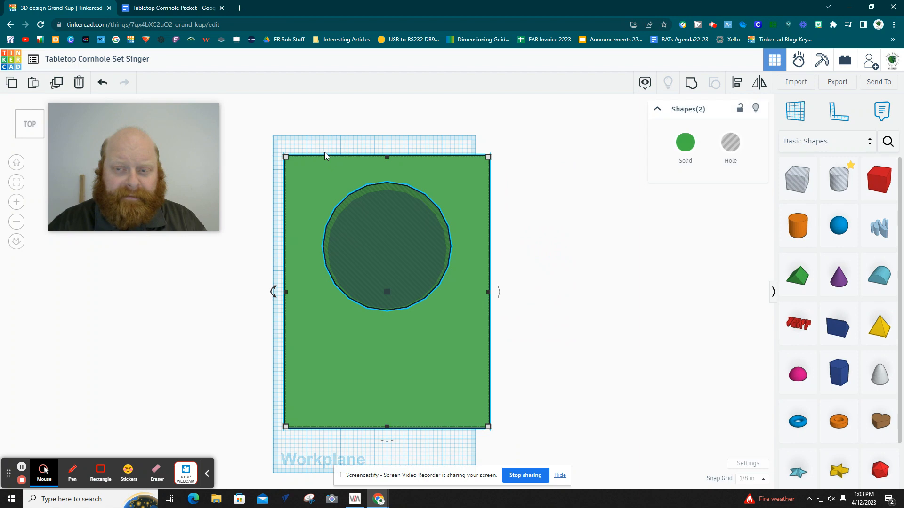
{"action": "left_click", "coordinate": [691, 83]}
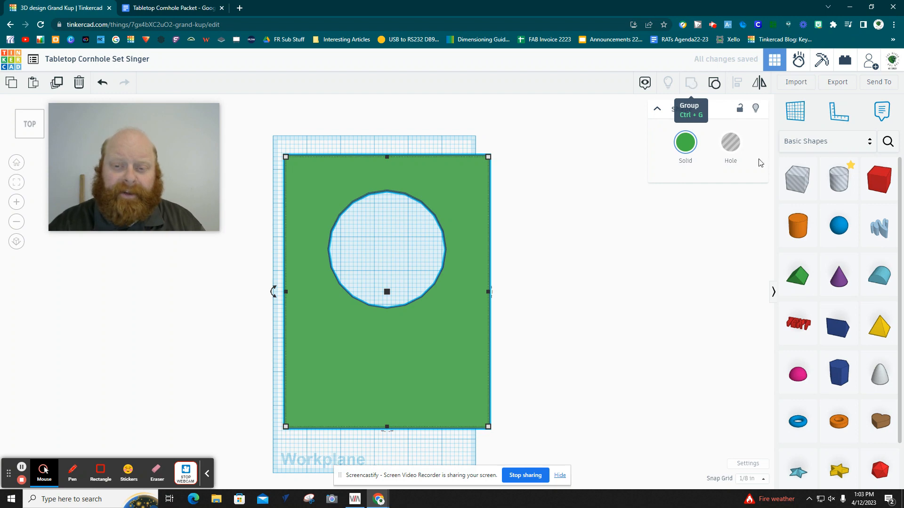
Step: Examine the grouped board from several angles, checking its width, length and thickness
{"action": "mouse_move", "coordinate": [566, 361]}
{"action": "right_mouse_down"}
{"action": "mouse_move", "coordinate": [560, 388]}
{"action": "mouse_move", "coordinate": [560, 355]}
{"action": "right_mouse_up"}
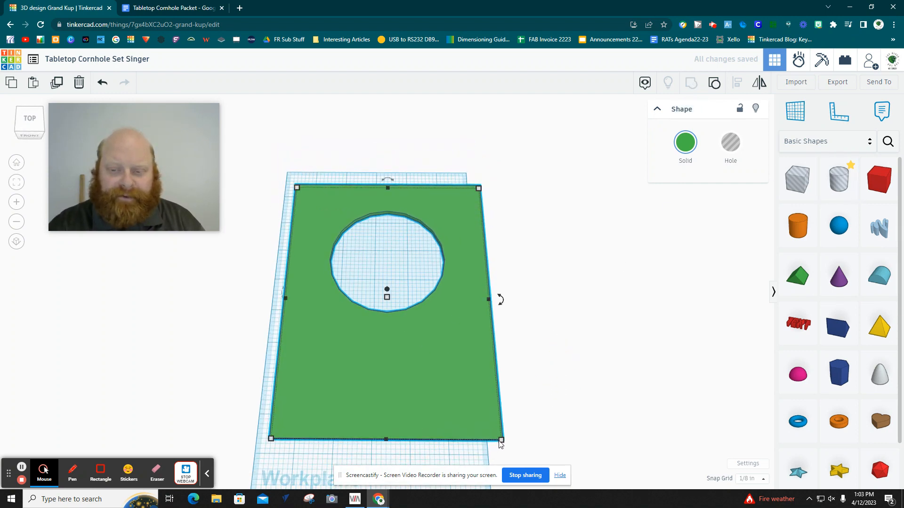
{"action": "left_click", "coordinate": [501, 440]}
{"action": "scroll", "coordinate": [503, 445], "scroll_direction": "down", "scroll_amount": 2}
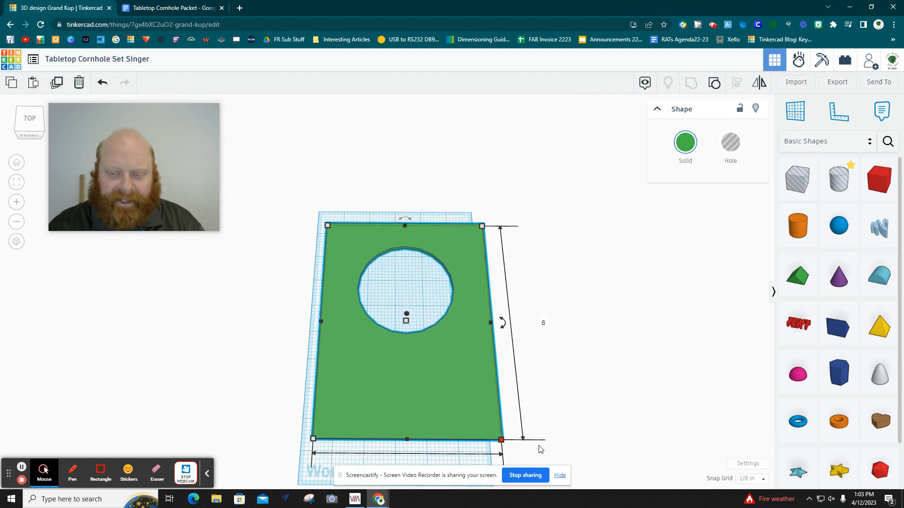
{"action": "right_click_drag", "start_coordinate": [565, 407], "coordinate": [359, 461]}
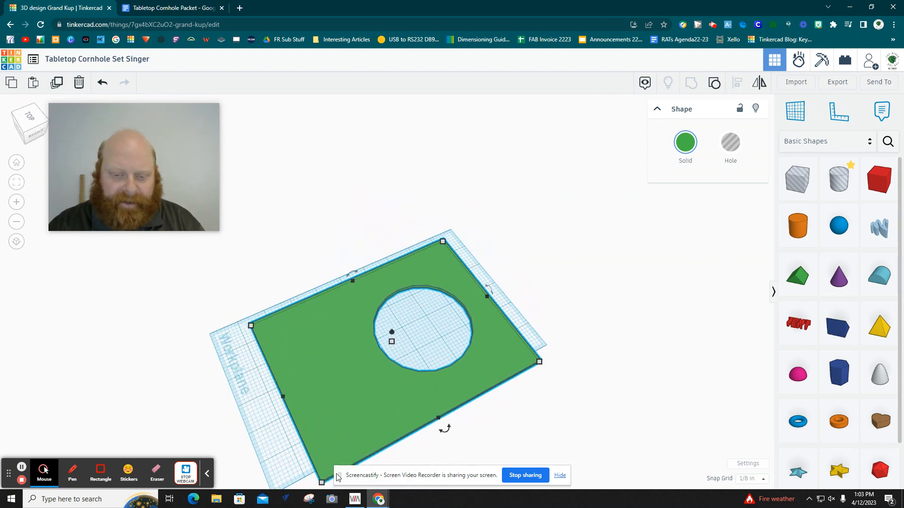
{"action": "left_click", "coordinate": [321, 483]}
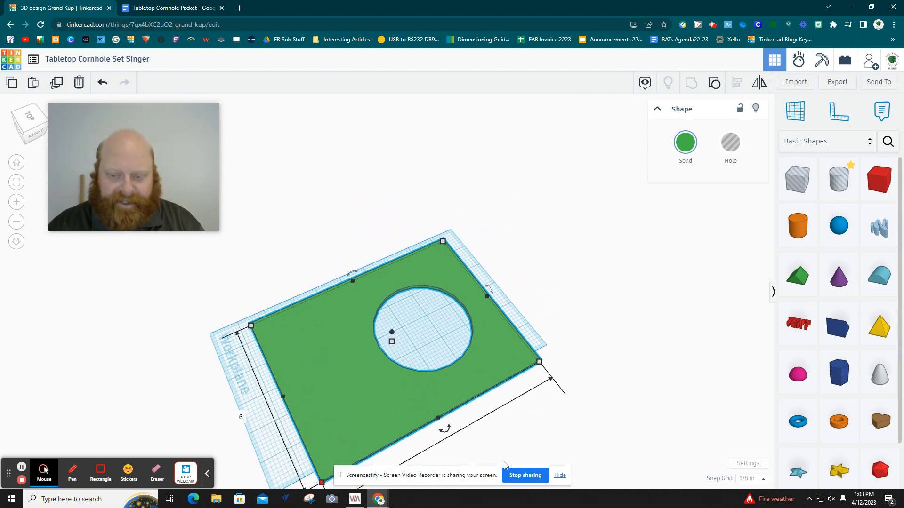
{"action": "right_click_drag", "start_coordinate": [504, 461], "coordinate": [512, 382]}
{"action": "left_click", "coordinate": [516, 319]}
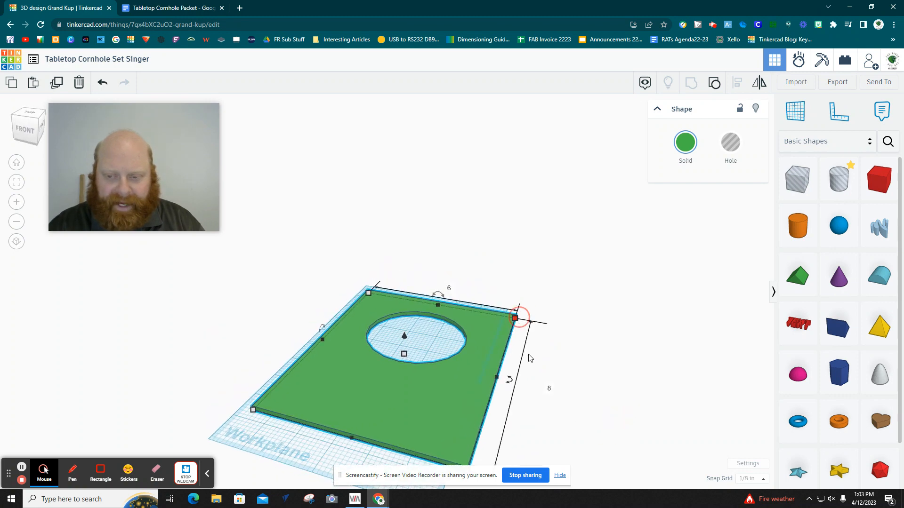
{"action": "left_click", "coordinate": [402, 356]}
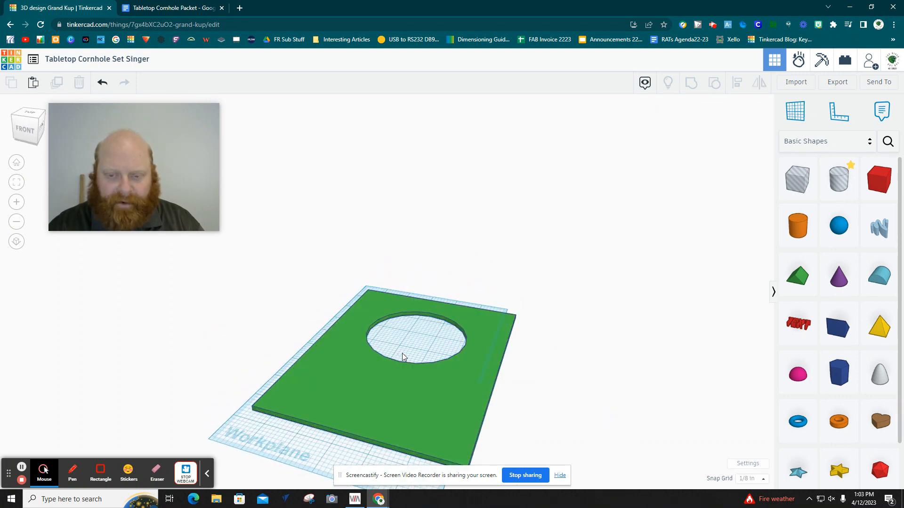
{"action": "left_click", "coordinate": [431, 384]}
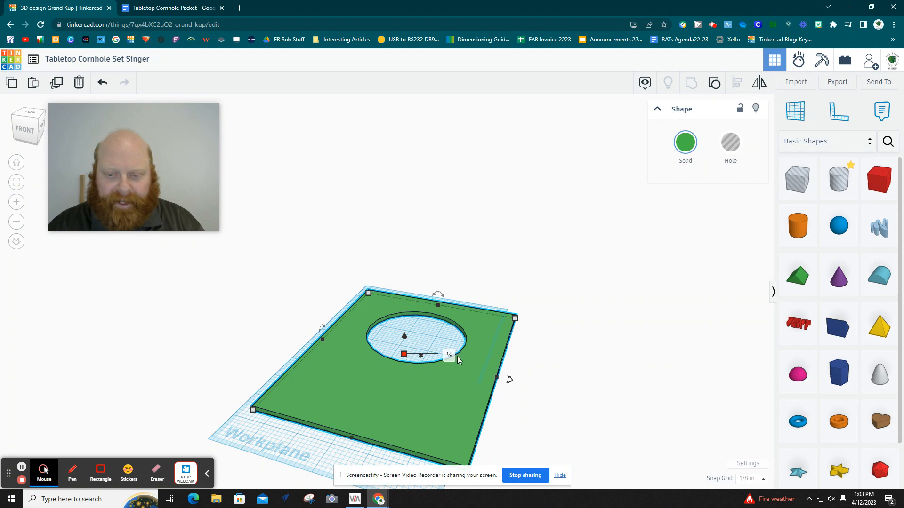
Step: Move the finished top board about 9 in sideways and 2 in back, off the workplane's right side
{"action": "left_click", "coordinate": [215, 331]}
{"action": "right_click_drag", "start_coordinate": [215, 331], "coordinate": [283, 399]}
{"action": "left_click_drag", "start_coordinate": [408, 389], "coordinate": [603, 323]}
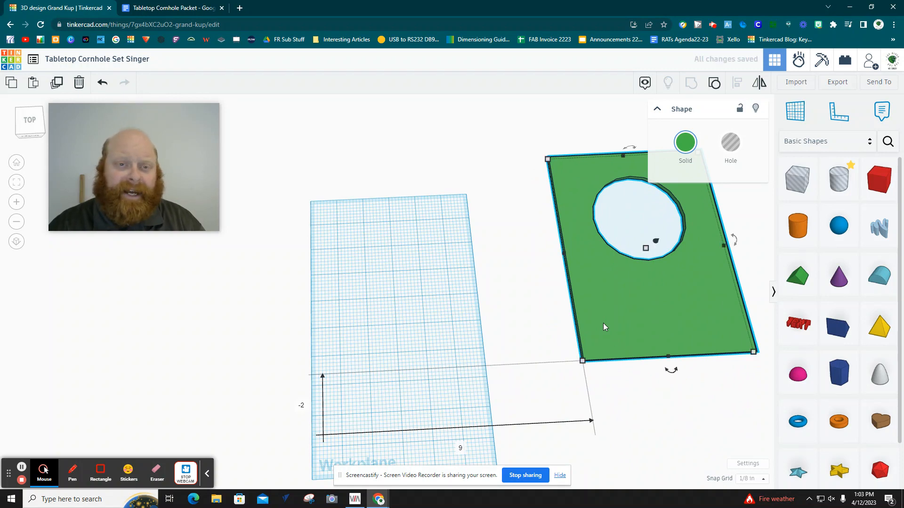
Step: Check the back piece's dimensions in the Tabletop Cornhole Packet document and place a brown solid box near the workplane's back-left corner
{"action": "left_click", "coordinate": [146, 9]}
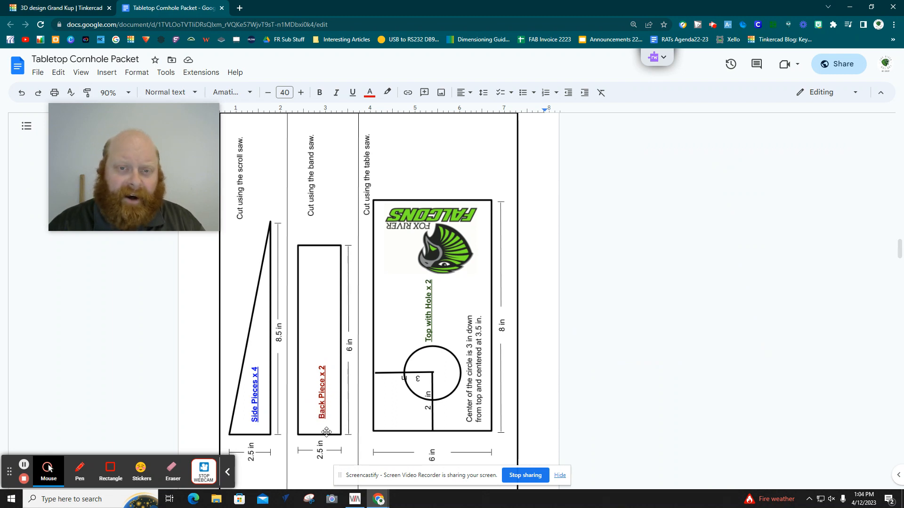
{"action": "left_click", "coordinate": [52, 10]}
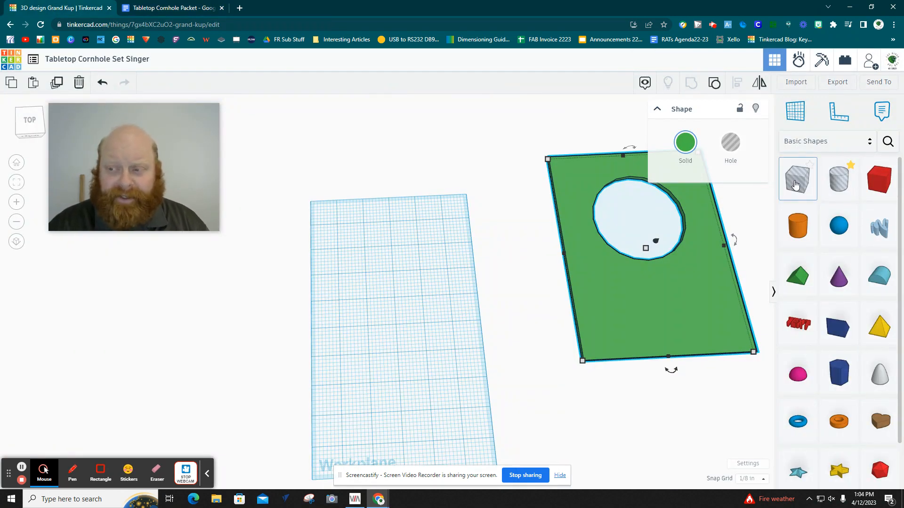
{"action": "left_click", "coordinate": [864, 192]}
{"action": "left_click_drag", "start_coordinate": [821, 208], "coordinate": [334, 222]}
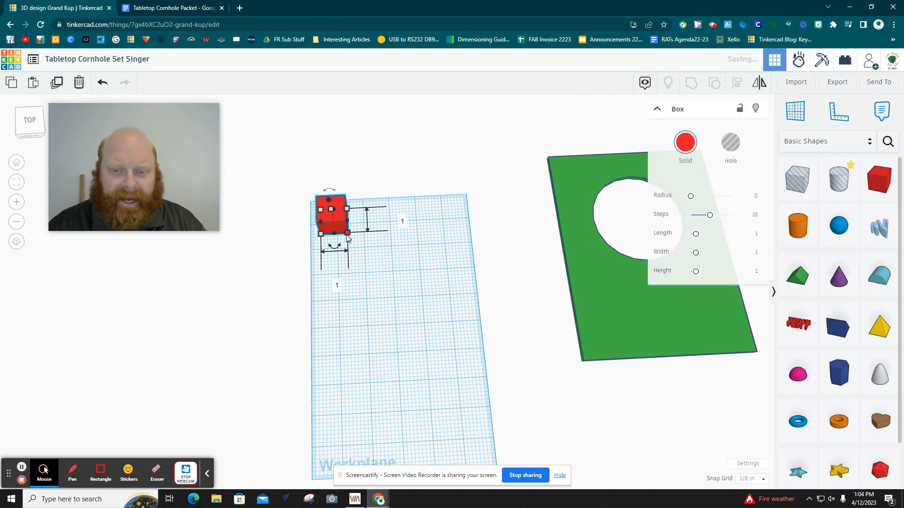
{"action": "left_click", "coordinate": [686, 153]}
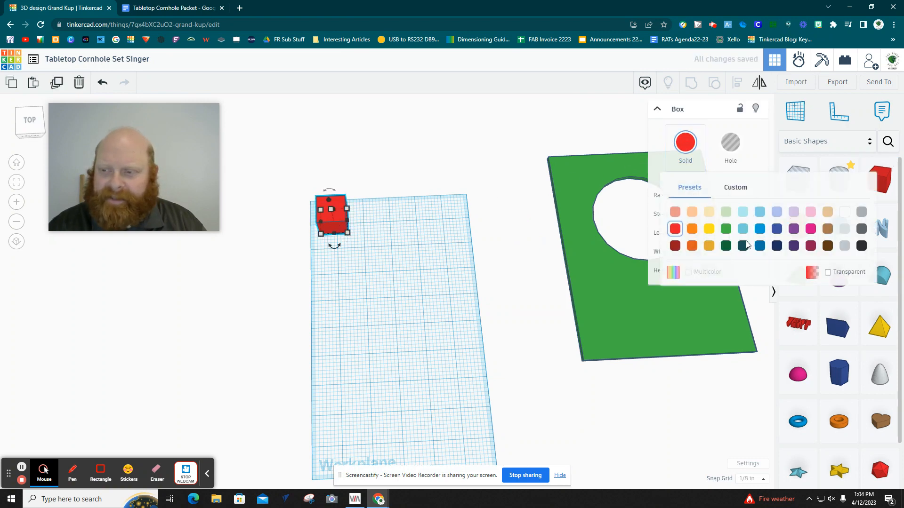
{"action": "left_click", "coordinate": [827, 229]}
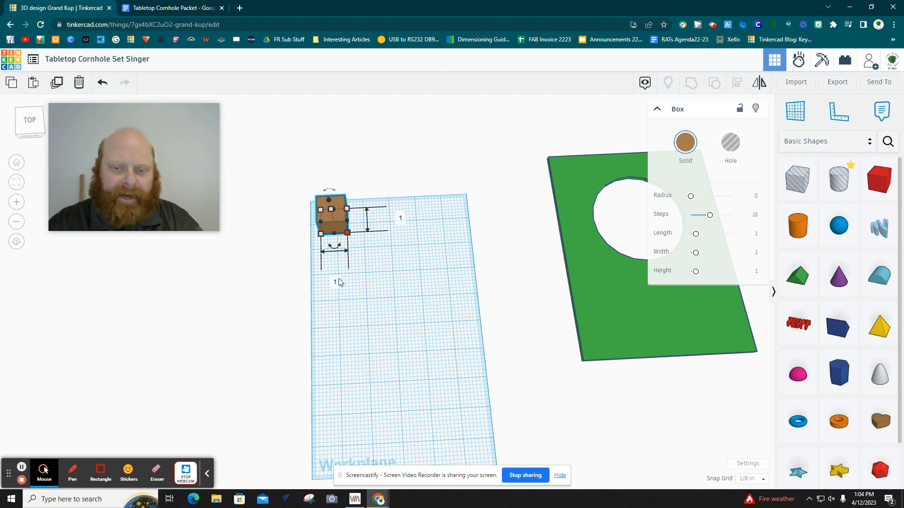
Step: Set the brown box's length to 6 in and its thickness to 0.5 in
{"action": "left_click", "coordinate": [336, 282]}
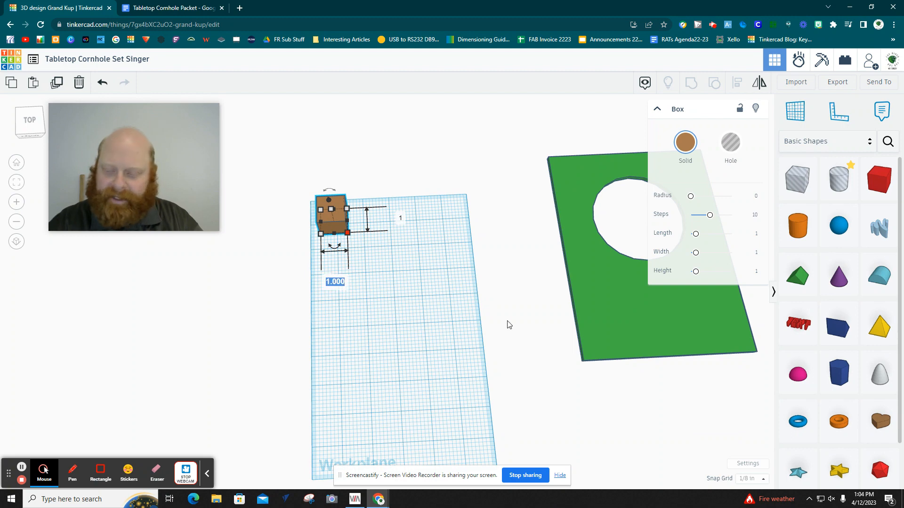
{"action": "type", "text": "6"}
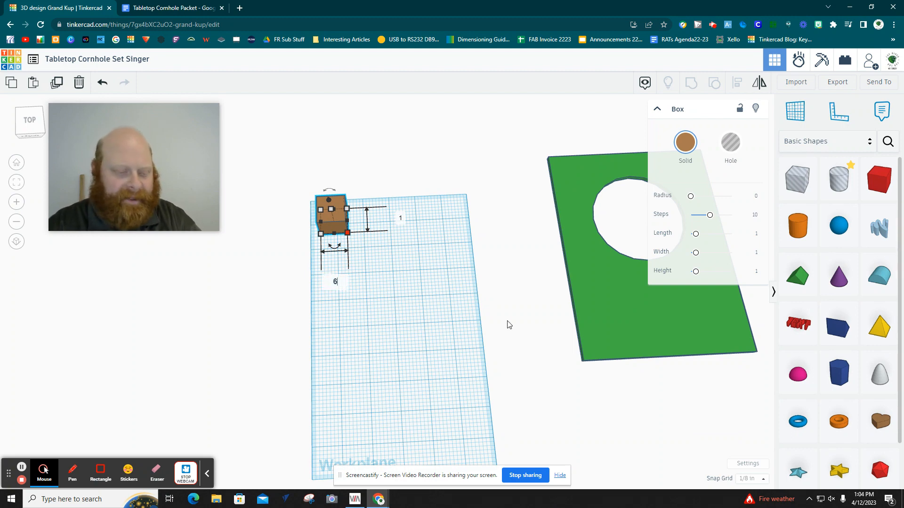
{"action": "key", "text": "Tab"}
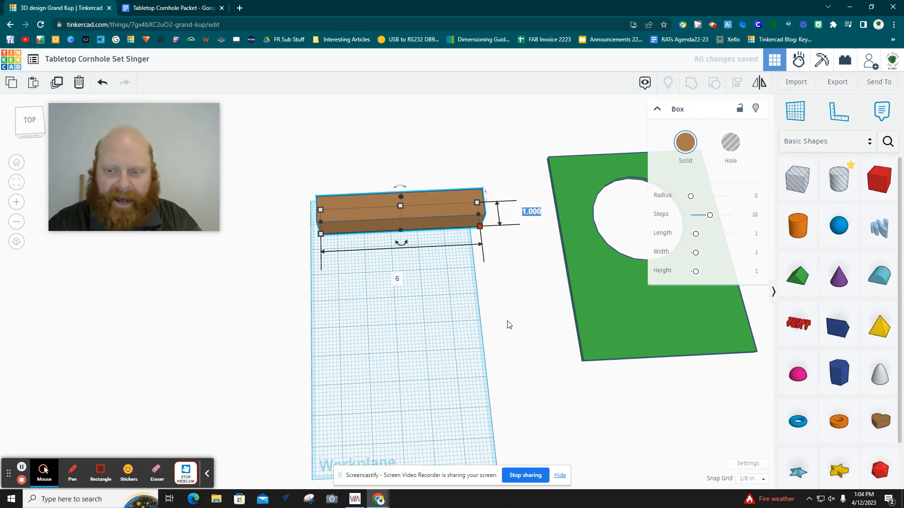
{"action": "type", "text": ".5"}
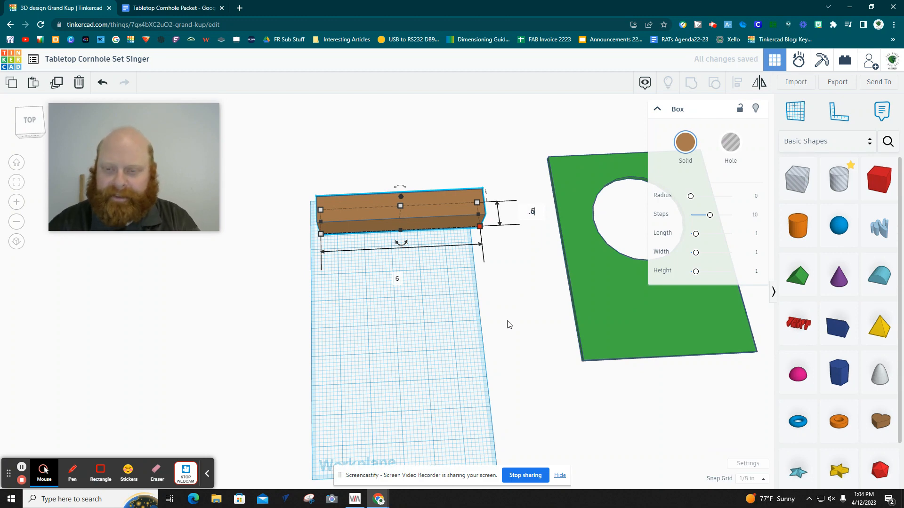
{"action": "key", "text": "Return"}
Step: Check the back piece's dimensions in the Tabletop Cornhole Packet and set the brown box's height to 2.5 in
{"action": "right_click_drag", "start_coordinate": [466, 291], "coordinate": [433, 263]}
{"action": "left_click", "coordinate": [170, 7]}
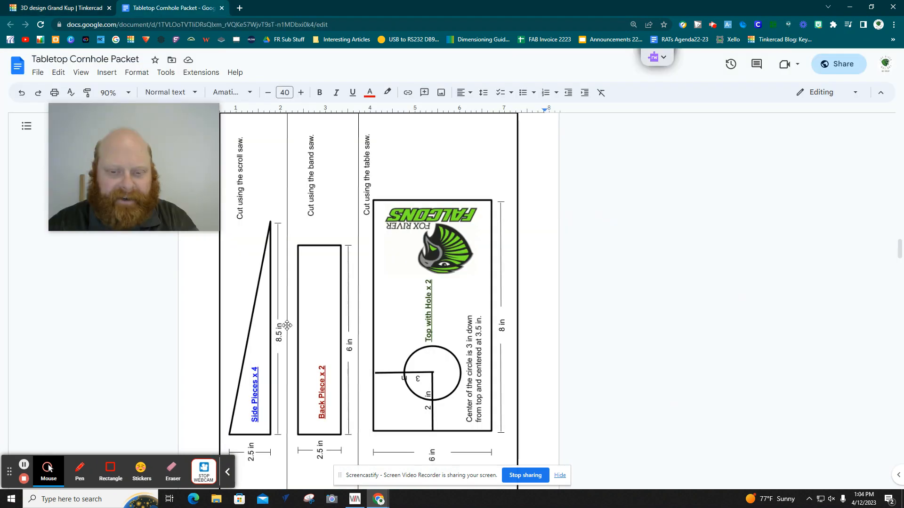
{"action": "left_click", "coordinate": [63, 7]}
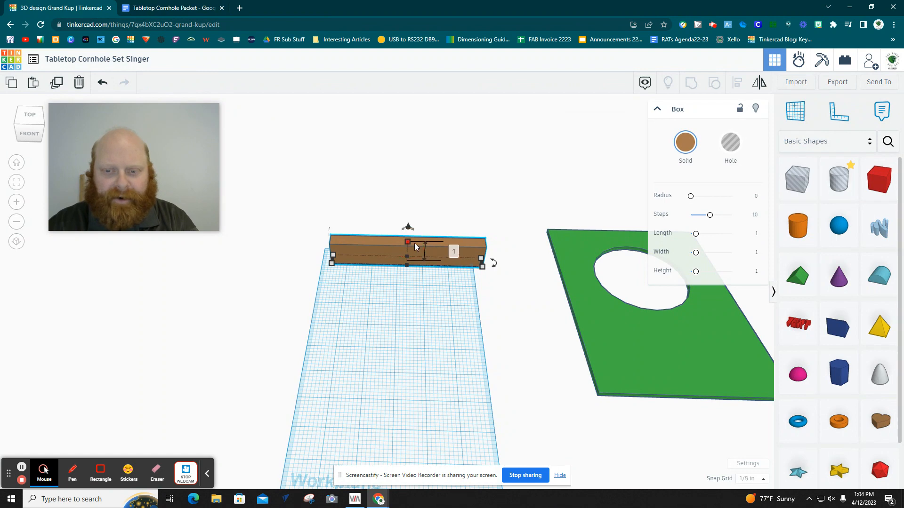
{"action": "left_click", "coordinate": [452, 253]}
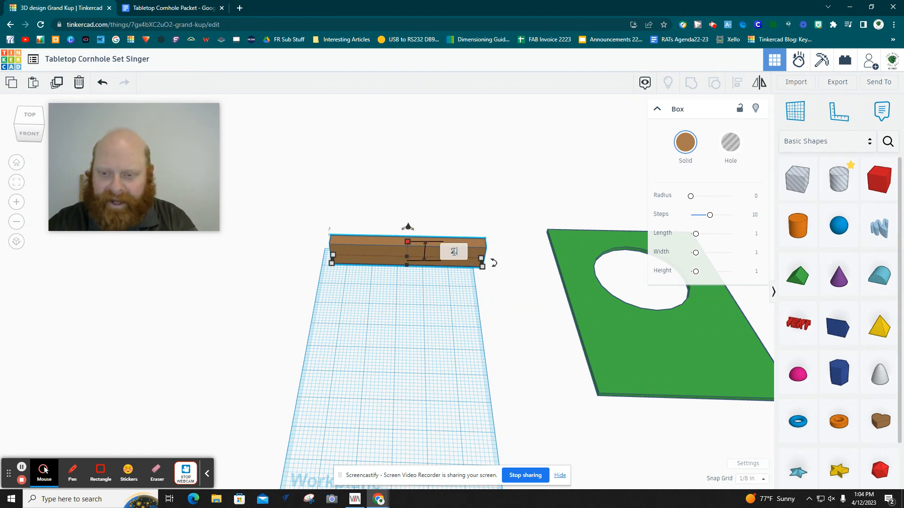
{"action": "type", "text": "2.5"}
{"action": "key", "text": "Return"}
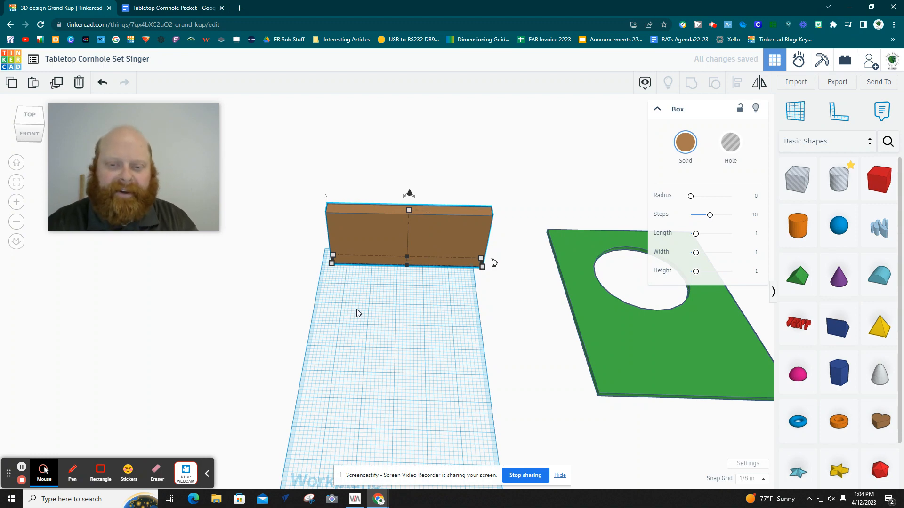
{"action": "left_click", "coordinate": [402, 301]}
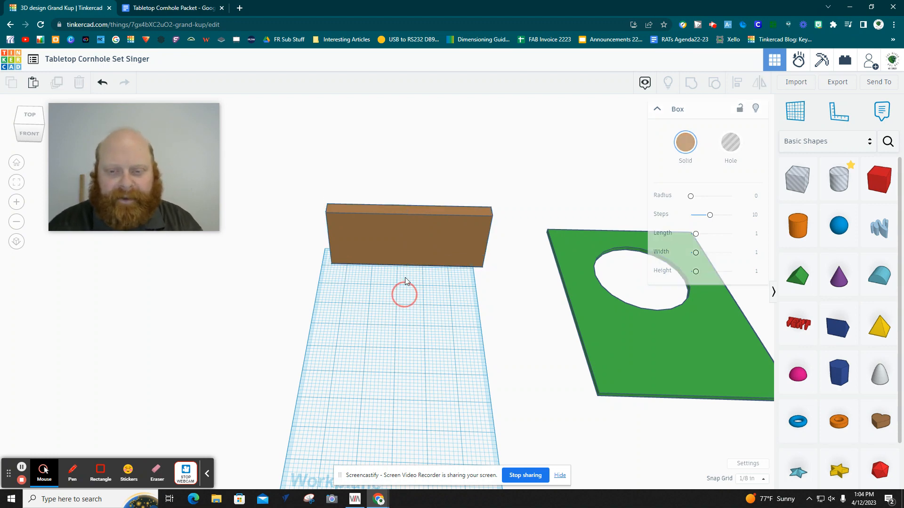
Step: Check the side piece's dimensions in the packet document and place a Wedge at the back piece's near end on the workplane
{"action": "left_click", "coordinate": [366, 235]}
{"action": "right_click_drag", "start_coordinate": [248, 338], "coordinate": [385, 267]}
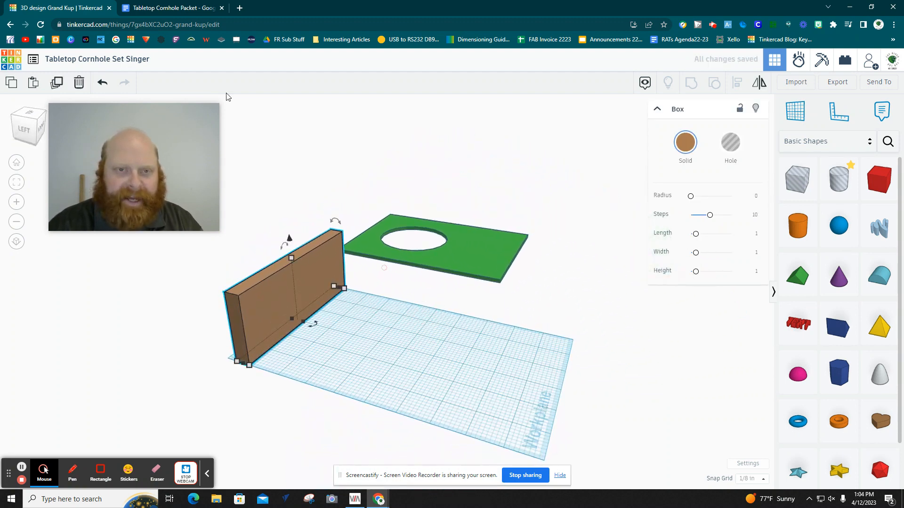
{"action": "left_click", "coordinate": [168, 8]}
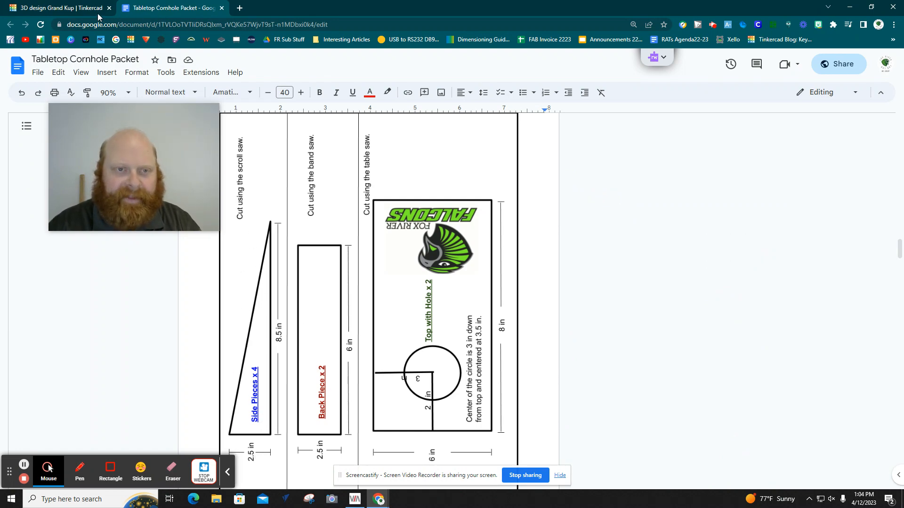
{"action": "left_click", "coordinate": [77, 9]}
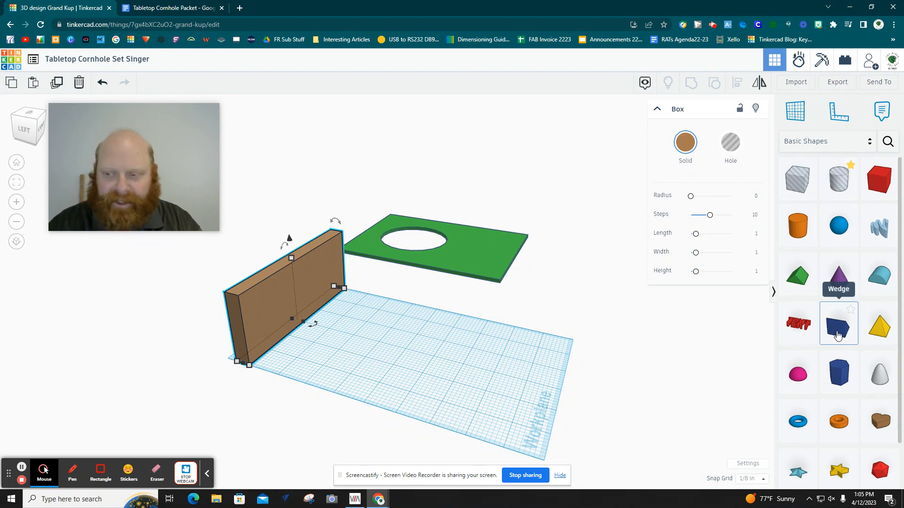
{"action": "left_click_drag", "start_coordinate": [838, 335], "coordinate": [261, 370]}
{"action": "scroll", "coordinate": [222, 395], "scroll_direction": "up", "scroll_amount": 3}
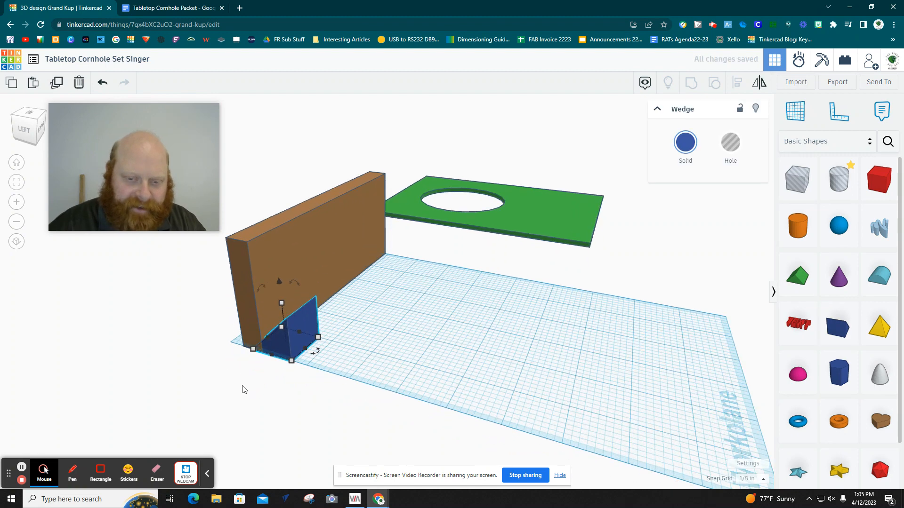
Step: Nudge the wedge 0.25 in so it sits against the back piece's inner face, and colour it brown to match
{"action": "right_click_drag", "start_coordinate": [243, 390], "coordinate": [404, 399]}
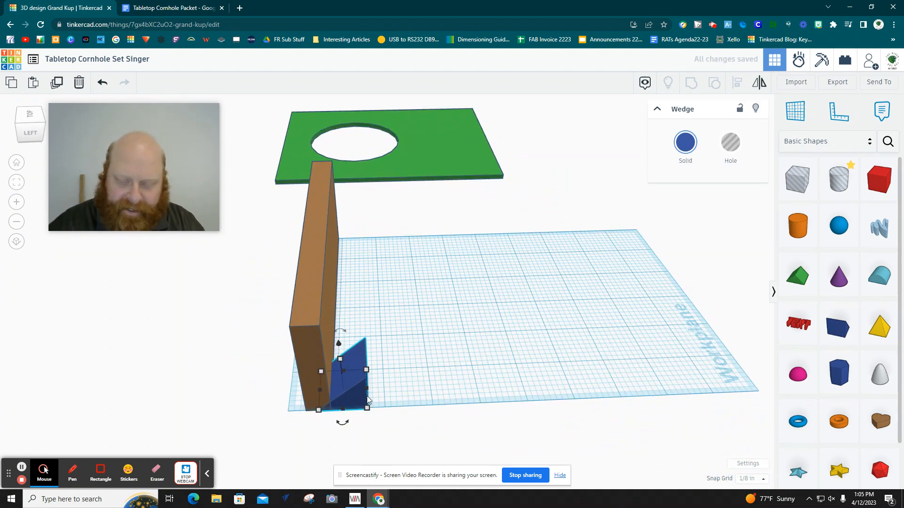
{"action": "key", "text": "Right"}
{"action": "key", "text": "Right"}
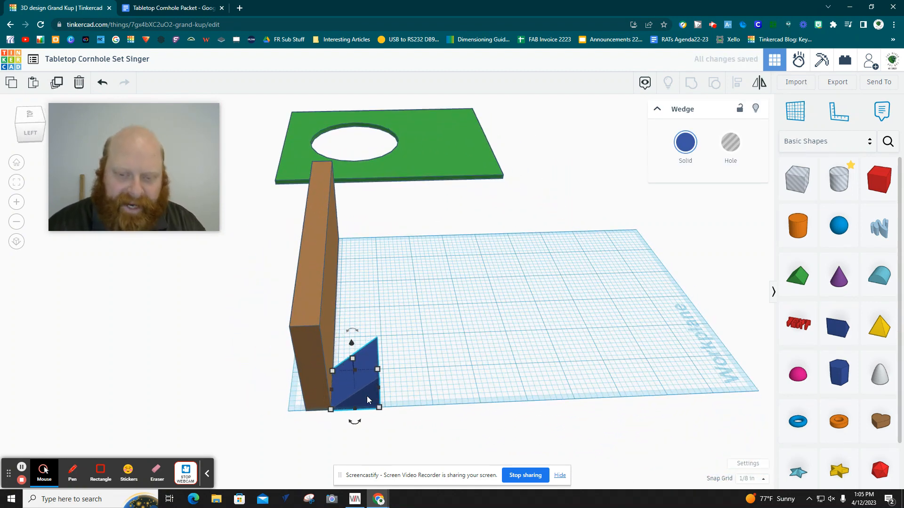
{"action": "left_click", "coordinate": [685, 144]}
{"action": "left_click", "coordinate": [827, 228]}
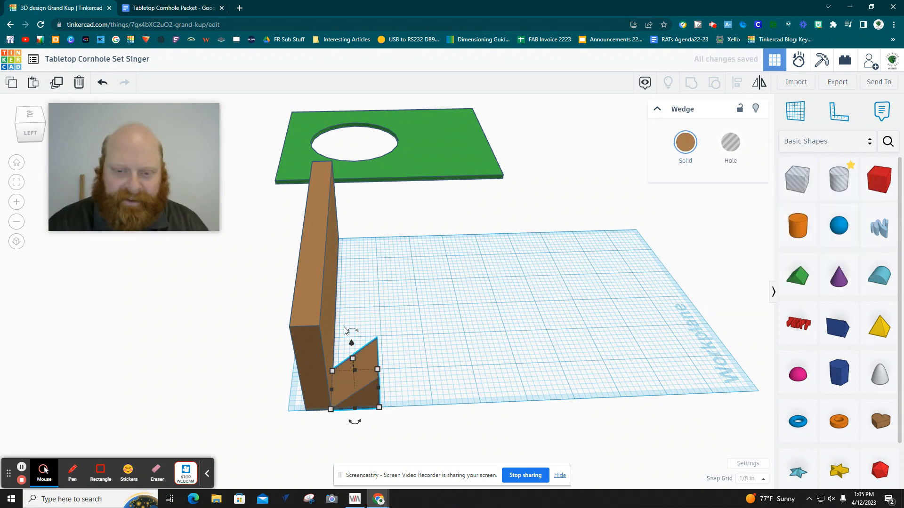
Step: Mirror the wedge along its length so that its tall side rests against the back piece
{"action": "right_click_drag", "start_coordinate": [390, 435], "coordinate": [389, 424]}
{"action": "left_click", "coordinate": [377, 393]}
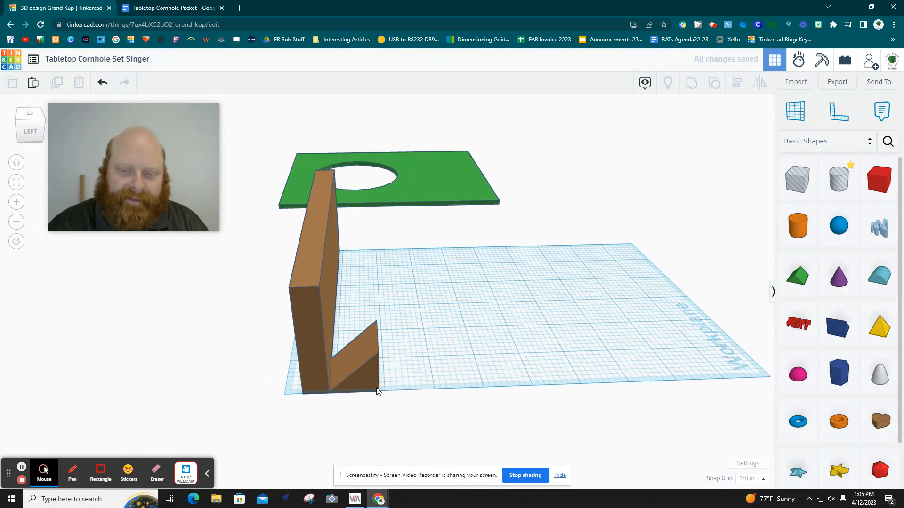
{"action": "left_click", "coordinate": [347, 369]}
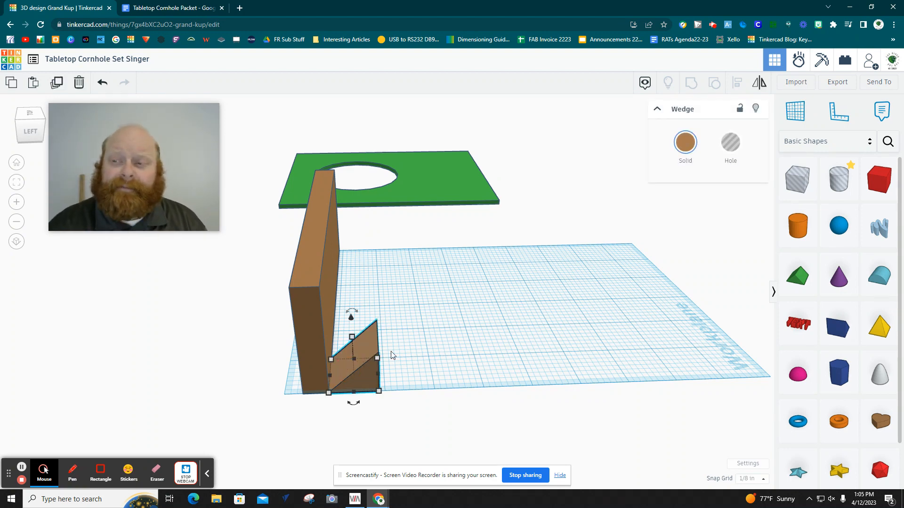
{"action": "left_click", "coordinate": [758, 88]}
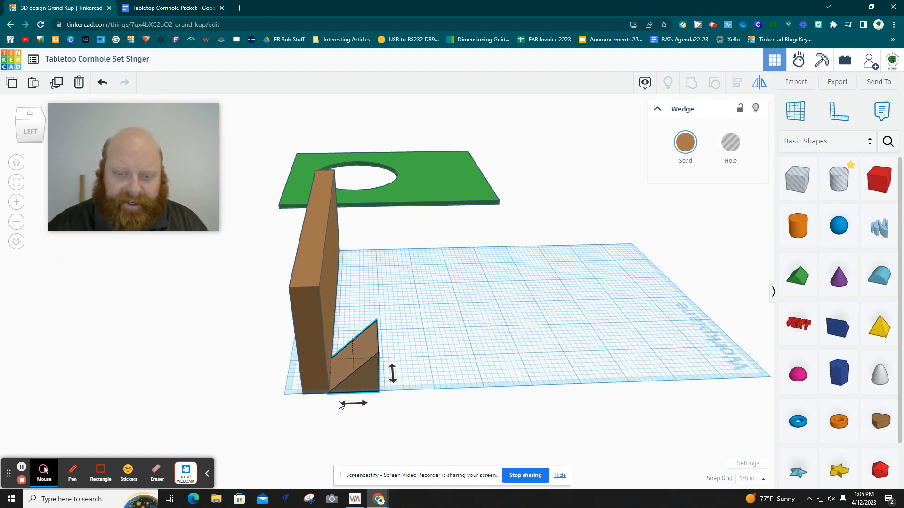
{"action": "left_click", "coordinate": [355, 408]}
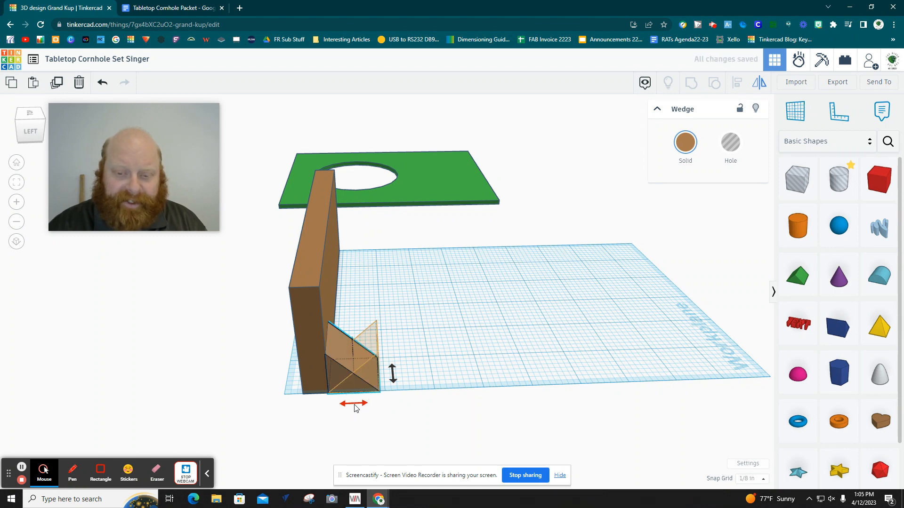
{"action": "left_click", "coordinate": [386, 420]}
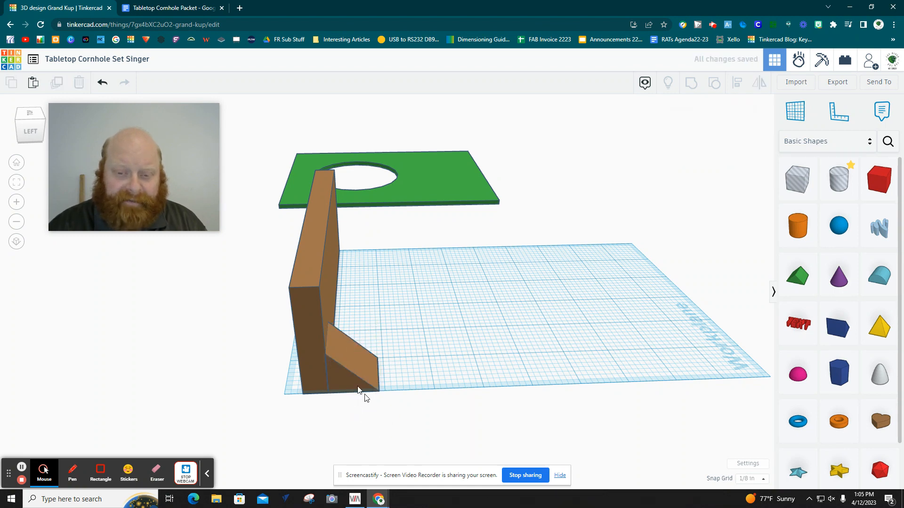
Step: Set the wedge's height to 2.5 in to match the back piece
{"action": "left_click", "coordinate": [332, 365]}
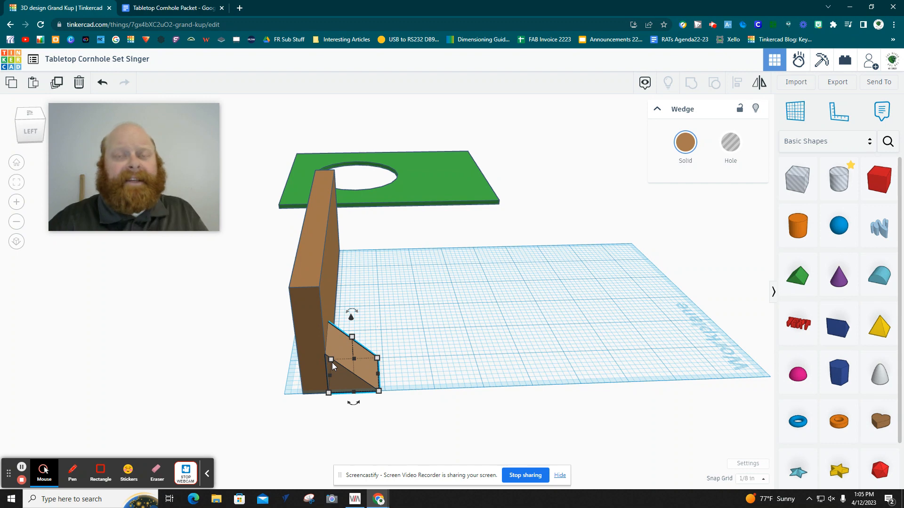
{"action": "left_click", "coordinate": [352, 338]}
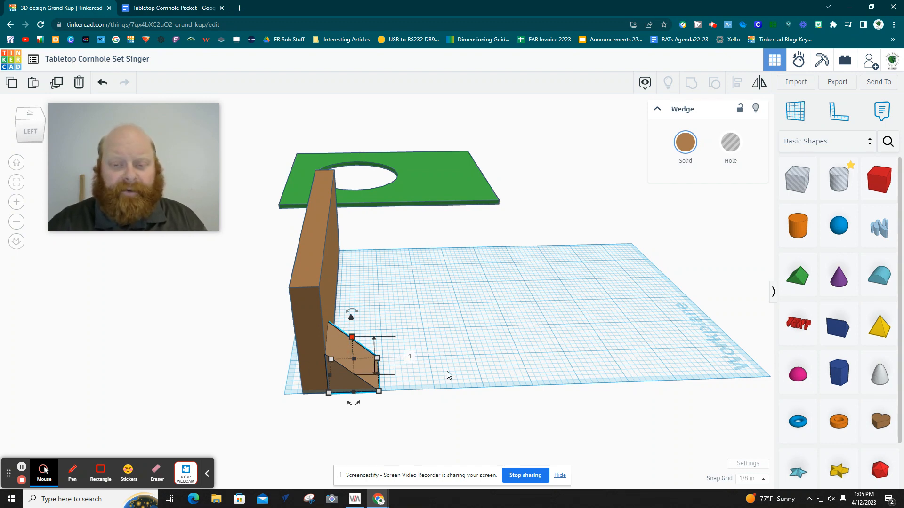
{"action": "left_click", "coordinate": [409, 359]}
{"action": "type", "text": "2.5"}
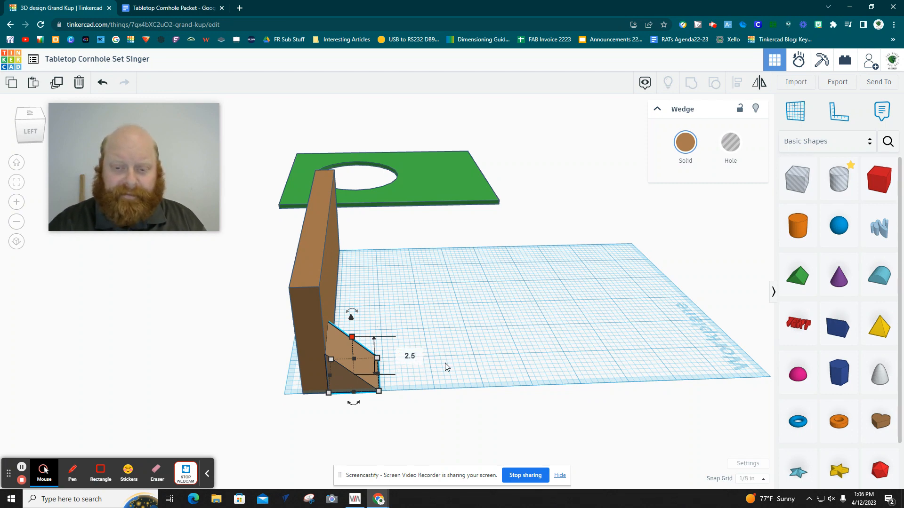
{"action": "key", "text": "Return"}
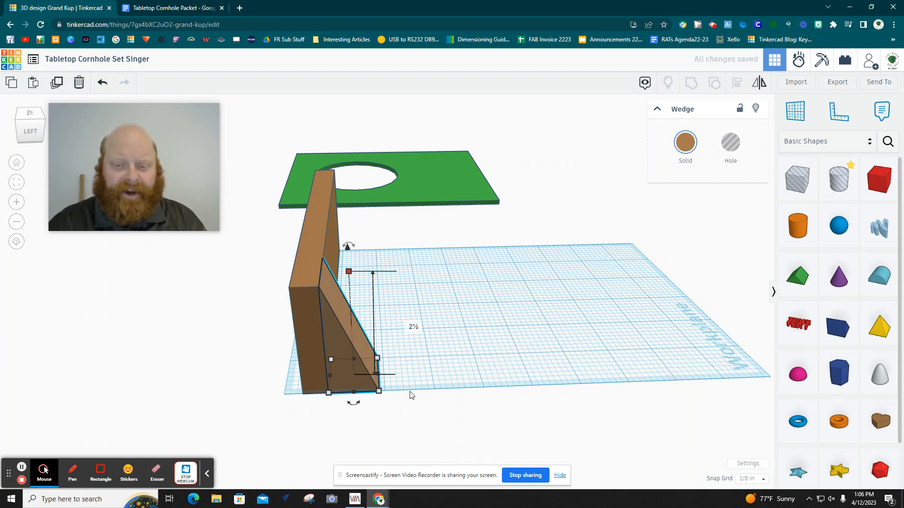
Step: Set the wedge's length to 8.5 in and its thickness to 0.5 in
{"action": "mouse_move", "coordinate": [378, 392]}
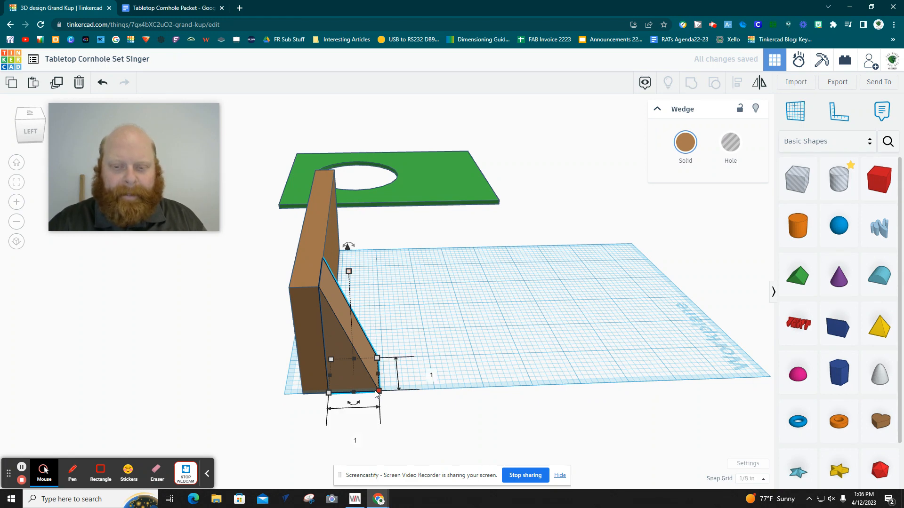
{"action": "left_click", "coordinate": [354, 439]}
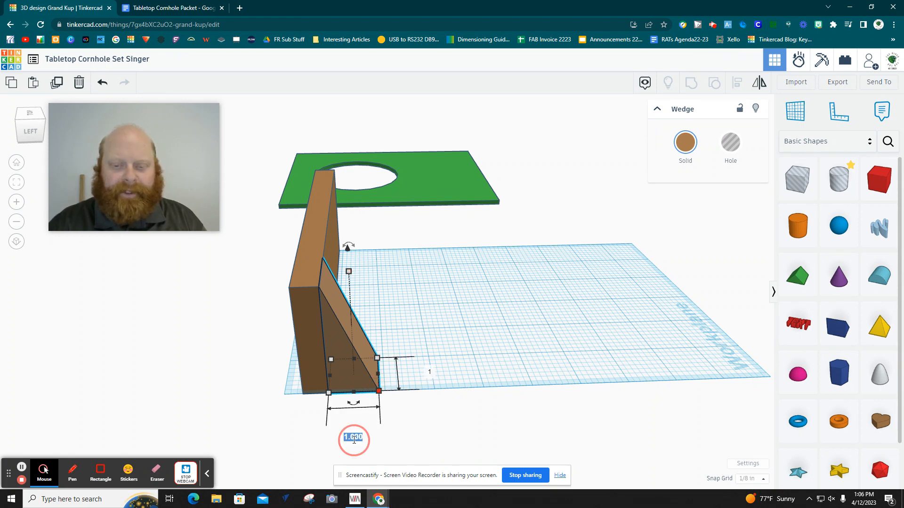
{"action": "type", "text": "8.5"}
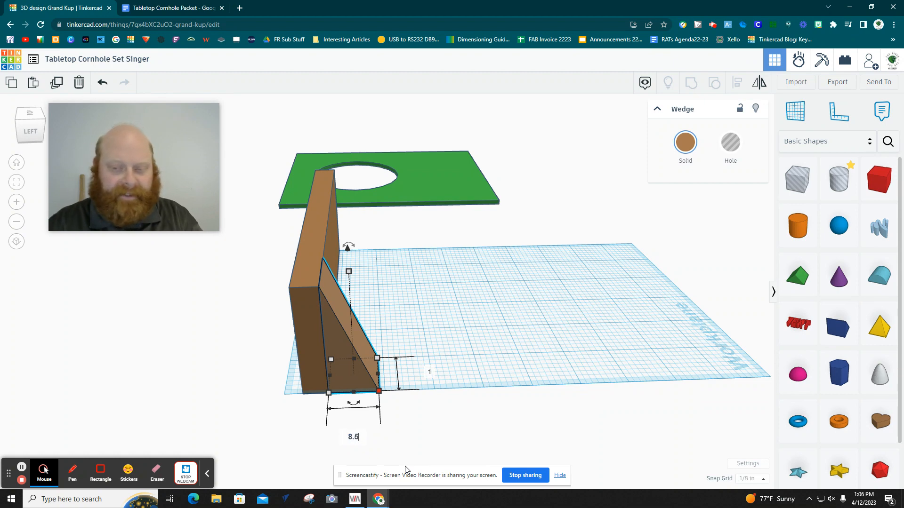
{"action": "key", "text": "Tab"}
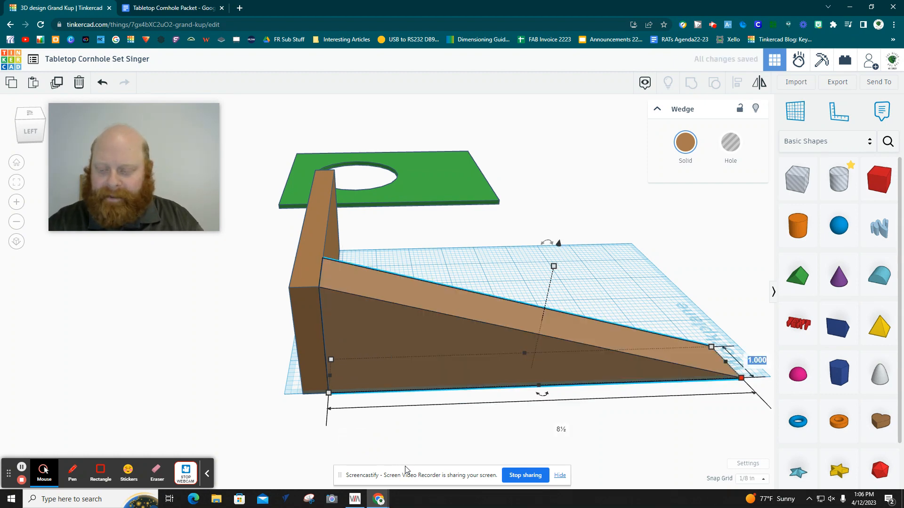
{"action": "type", "text": ".5"}
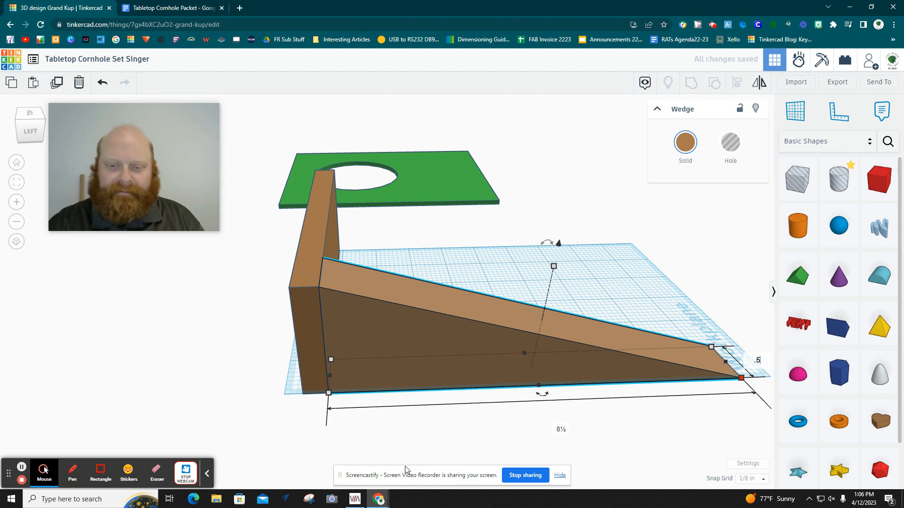
{"action": "key", "text": "Return"}
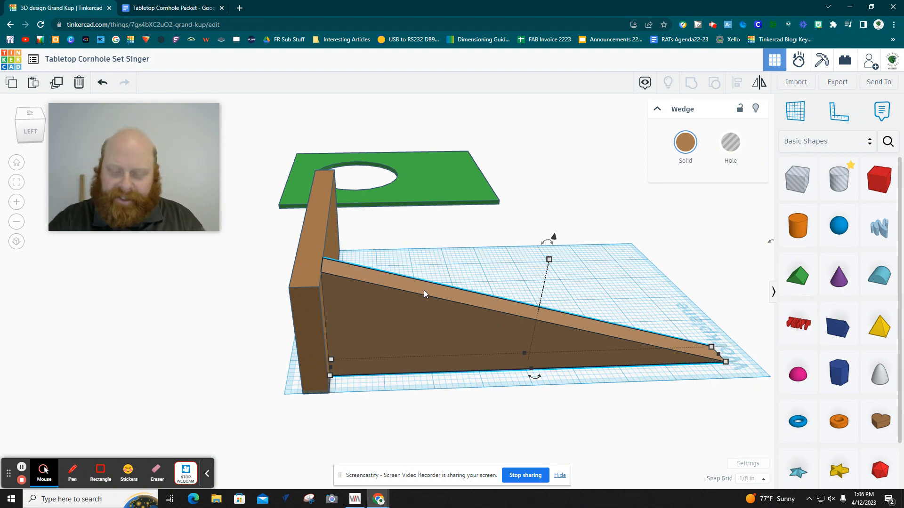
Step: Move the wedge 0.5 in outward so it is flush with the end of the back piece, and check the corner
{"action": "key", "text": "Down"}
{"action": "key", "text": "Down"}
{"action": "key", "text": "Down"}
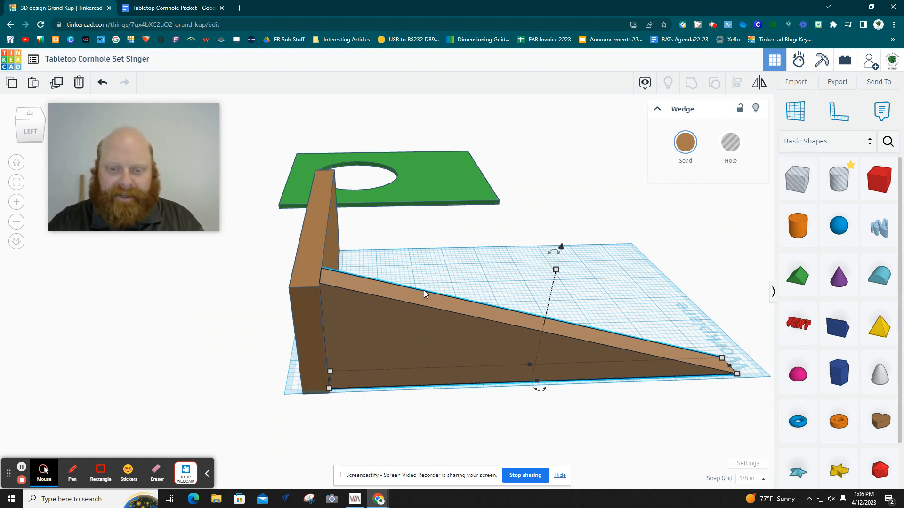
{"action": "key", "text": "Down"}
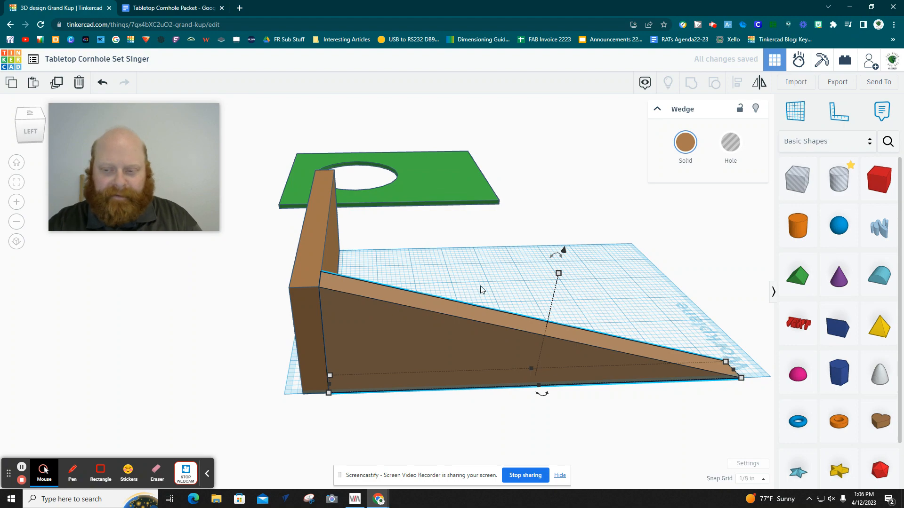
{"action": "right_click_drag", "start_coordinate": [594, 421], "coordinate": [370, 418]}
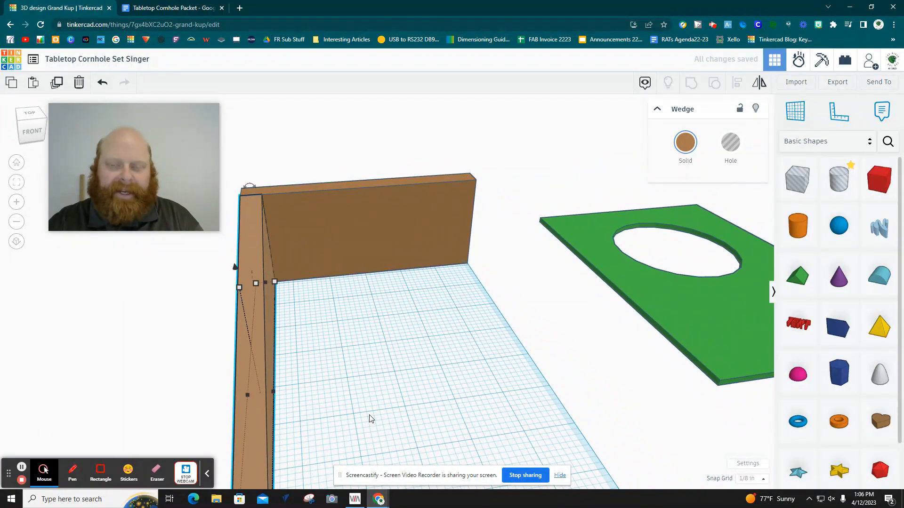
{"action": "left_click", "coordinate": [332, 391]}
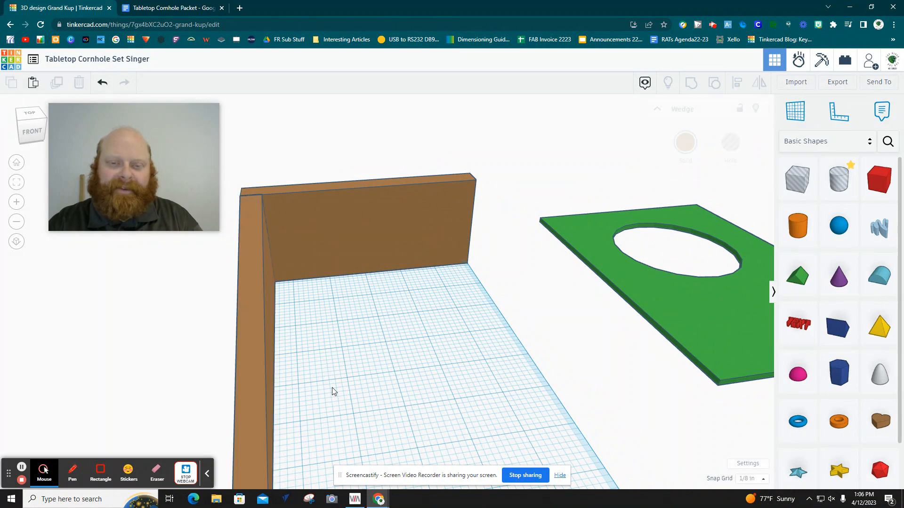
Step: Duplicate the wedge and move the copy across to the opposite end of the back piece, flush with its outer edge
{"action": "left_click", "coordinate": [247, 338]}
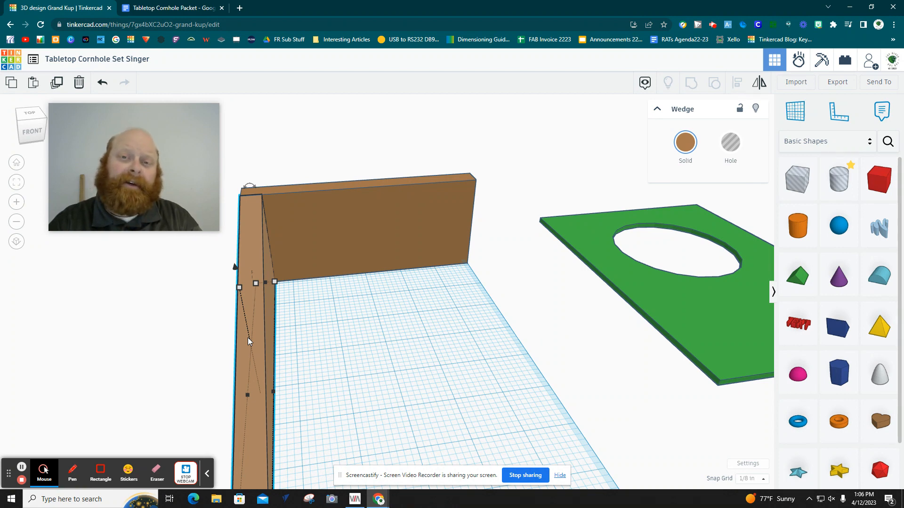
{"action": "key", "text": "Right"}
{"action": "key", "text": "Right"}
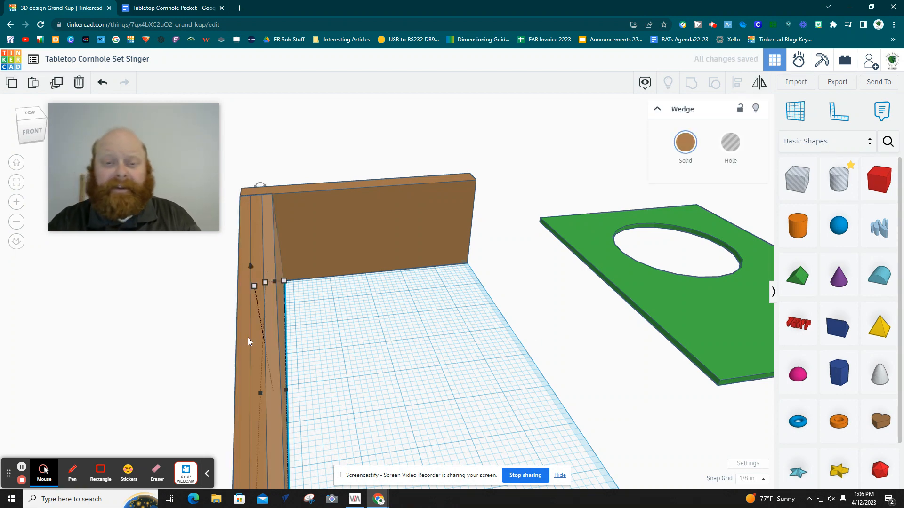
{"action": "key", "text": "Right"}
{"action": "key", "text": "Right"}
{"action": "key", "text": "Right"}
{"action": "key", "text": "Right"}
{"action": "key", "text": "Right"}
{"action": "key", "text": "Right"}
{"action": "key", "text": "Right"}
{"action": "key", "text": "Right"}
{"action": "key", "text": "Right"}
{"action": "key", "text": "Right"}
{"action": "key", "text": "Right"}
{"action": "key", "text": "Right"}
{"action": "key", "text": "Right"}
{"action": "key", "text": "Right"}
{"action": "key", "text": "Right"}
{"action": "key", "text": "Right"}
{"action": "key", "text": "Right"}
{"action": "key", "text": "Right"}
{"action": "key", "text": "Right"}
{"action": "key", "text": "Right"}
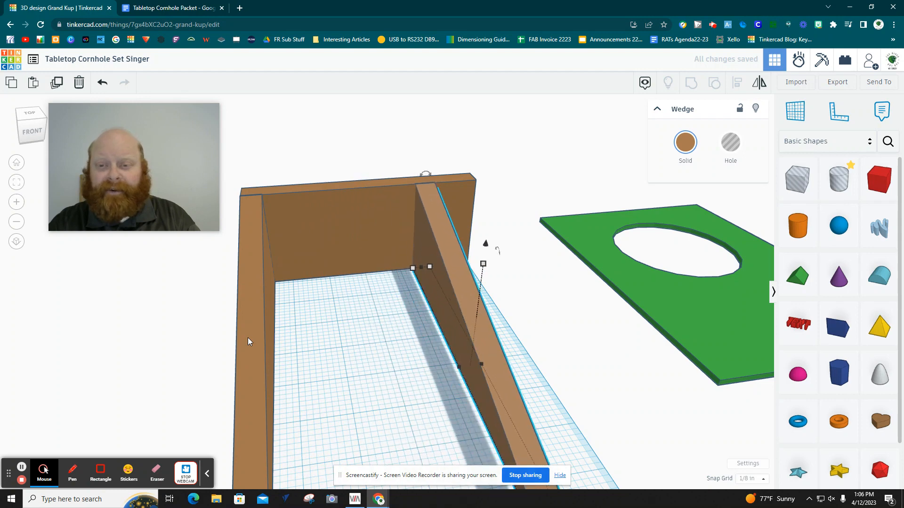
{"action": "key", "text": "Right"}
{"action": "key", "text": "Right"}
{"action": "key", "text": "Right"}
{"action": "key", "text": "Right"}
{"action": "key", "text": "Right"}
{"action": "key", "text": "Right"}
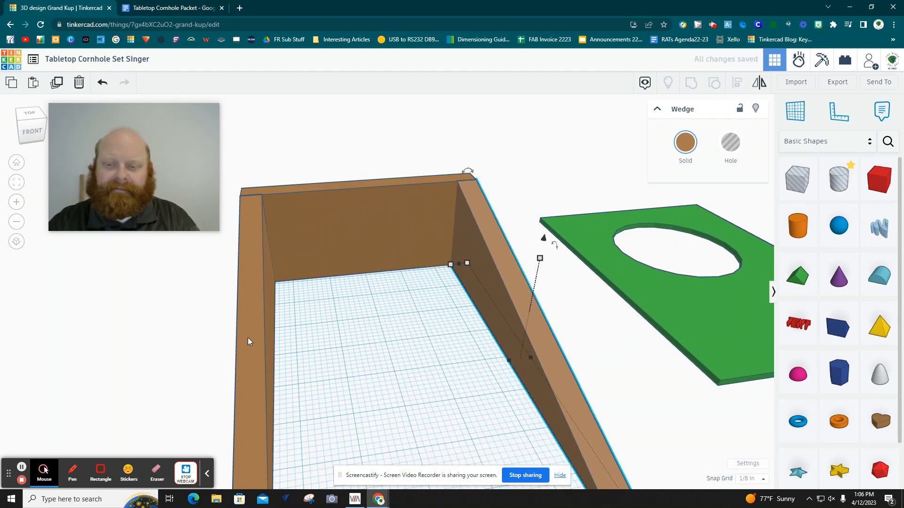
{"action": "left_click", "coordinate": [403, 369]}
Step: Group the back piece and both wedge sides into a single base
{"action": "right_click_drag", "start_coordinate": [597, 396], "coordinate": [537, 398]}
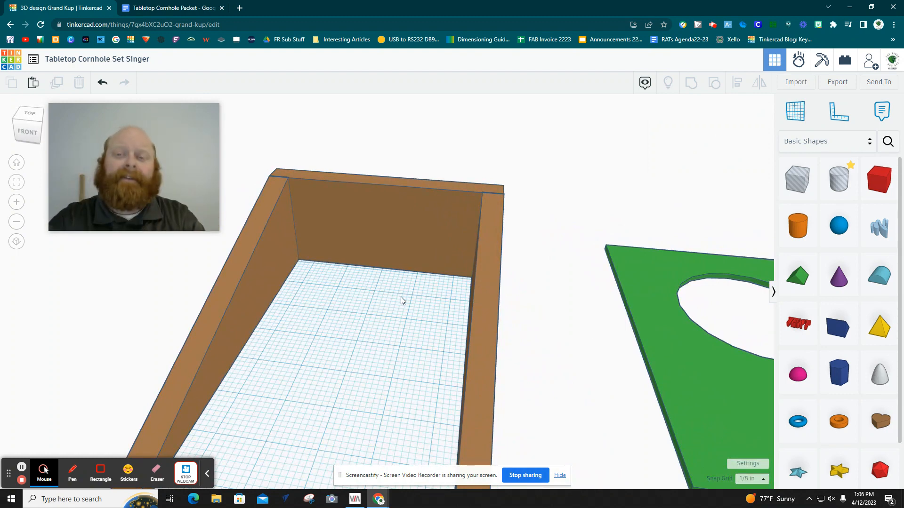
{"action": "left_click_drag", "start_coordinate": [521, 371], "coordinate": [253, 141]}
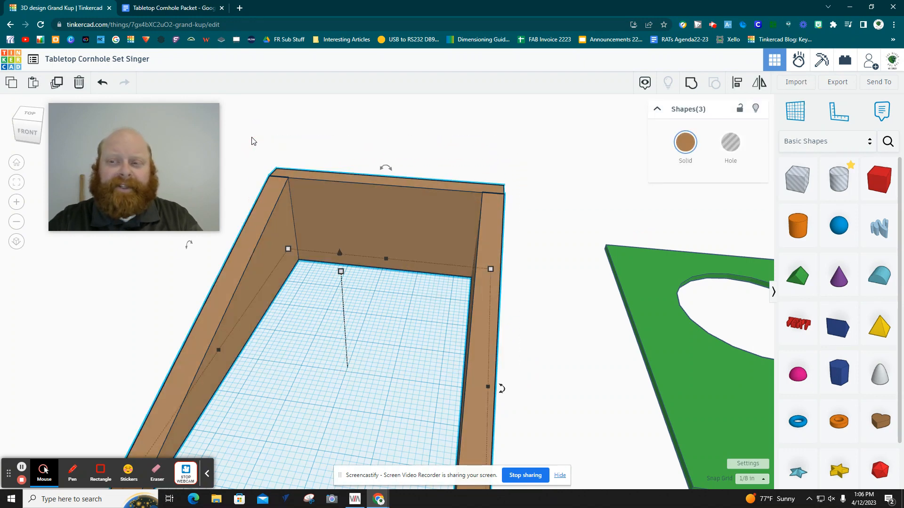
{"action": "left_click", "coordinate": [690, 85]}
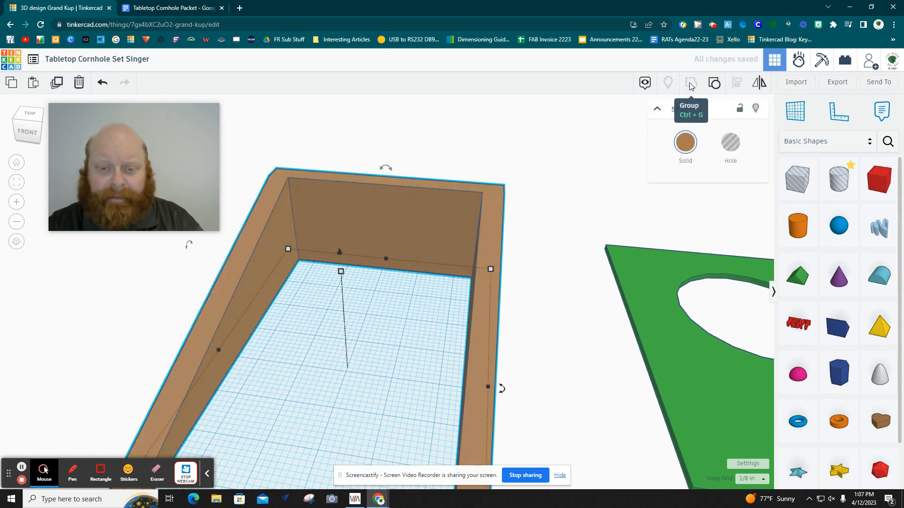
{"action": "left_click", "coordinate": [565, 272]}
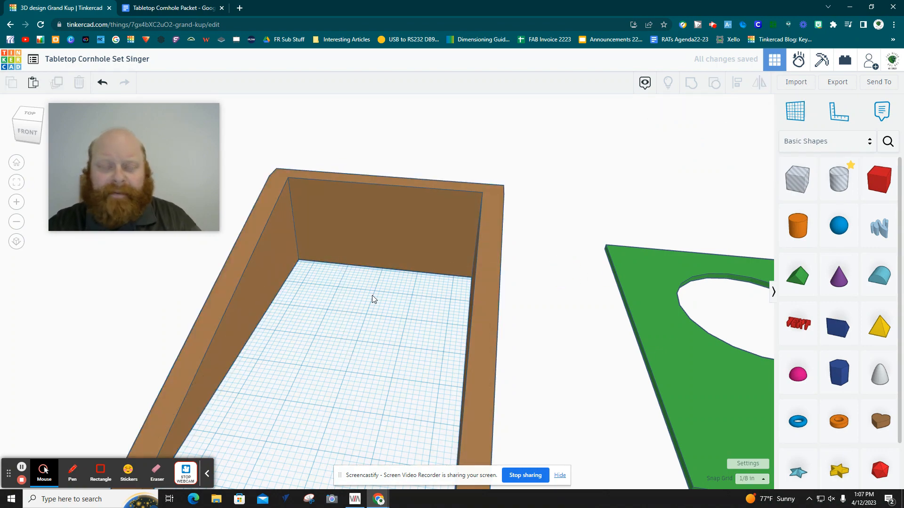
Step: Move the green board with the round hole onto the workplane so that it overlaps the inside of the base
{"action": "scroll", "coordinate": [364, 298], "scroll_direction": "down", "scroll_amount": 3}
{"action": "right_click_drag", "start_coordinate": [306, 426], "coordinate": [336, 426]}
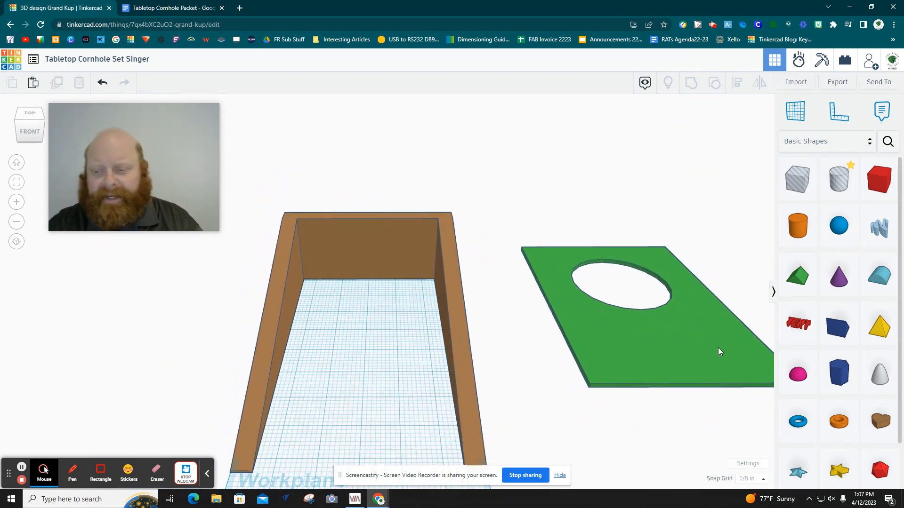
{"action": "left_click_drag", "start_coordinate": [718, 349], "coordinate": [453, 415]}
{"action": "left_click", "coordinate": [569, 282]}
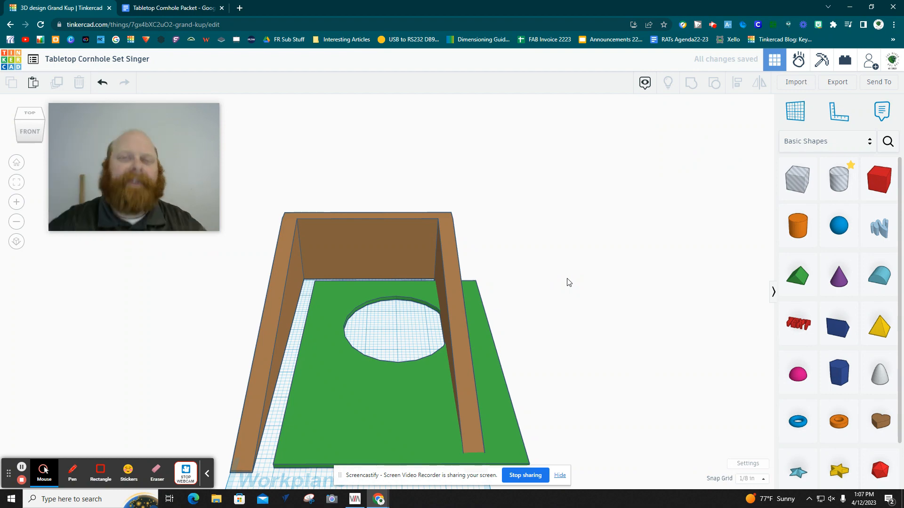
Step: Align the green board with the base, centred across the width and flush with the back edge
{"action": "left_click_drag", "start_coordinate": [558, 410], "coordinate": [278, 198]}
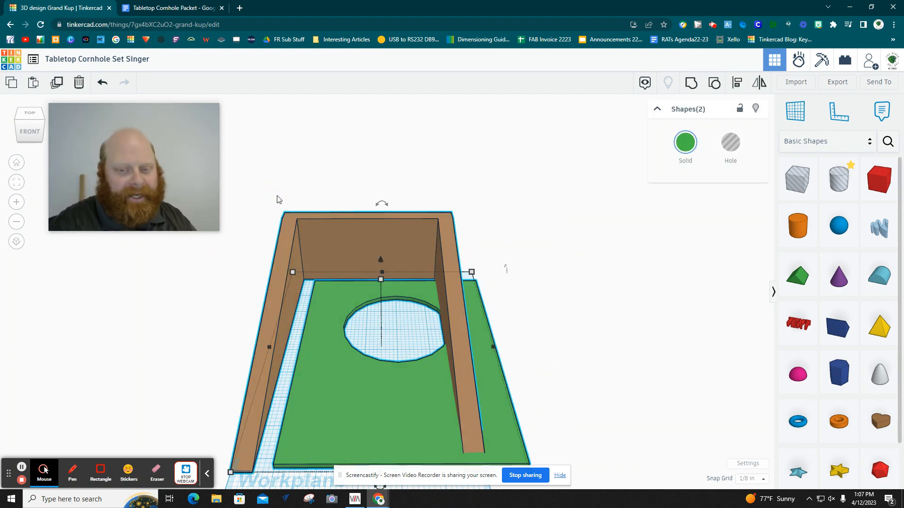
{"action": "key", "text": "l"}
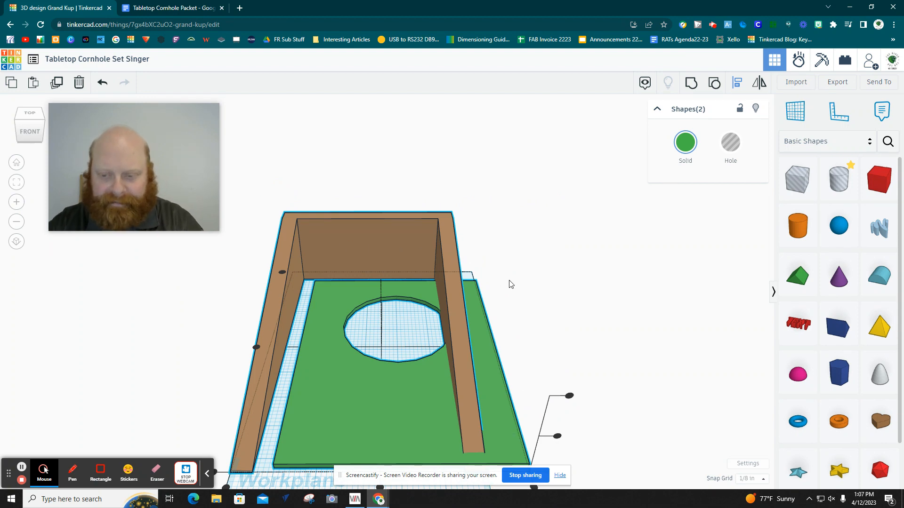
{"action": "scroll", "coordinate": [512, 289], "scroll_direction": "down", "scroll_amount": 2}
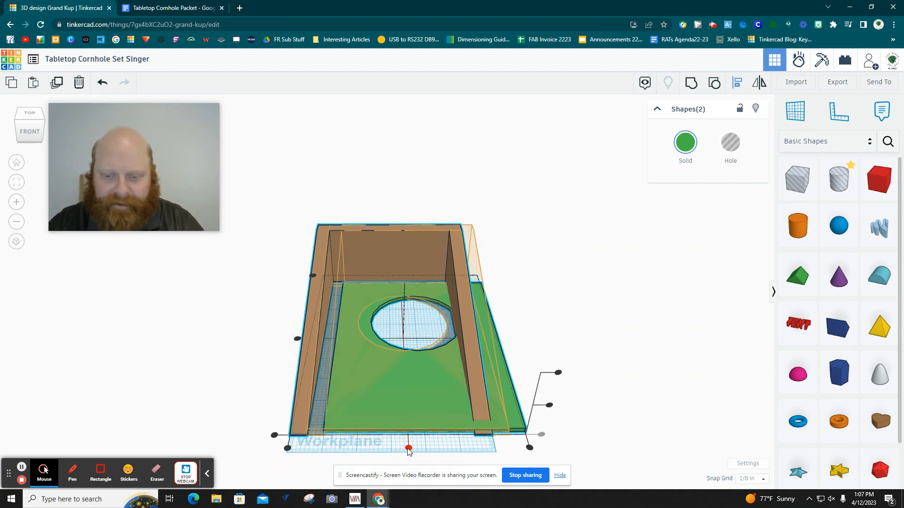
{"action": "left_click", "coordinate": [408, 448]}
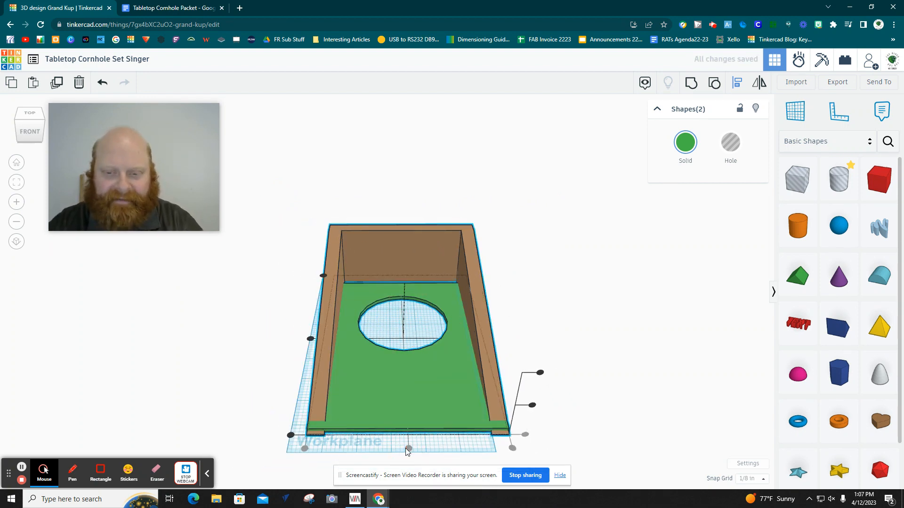
{"action": "left_click", "coordinate": [323, 277]}
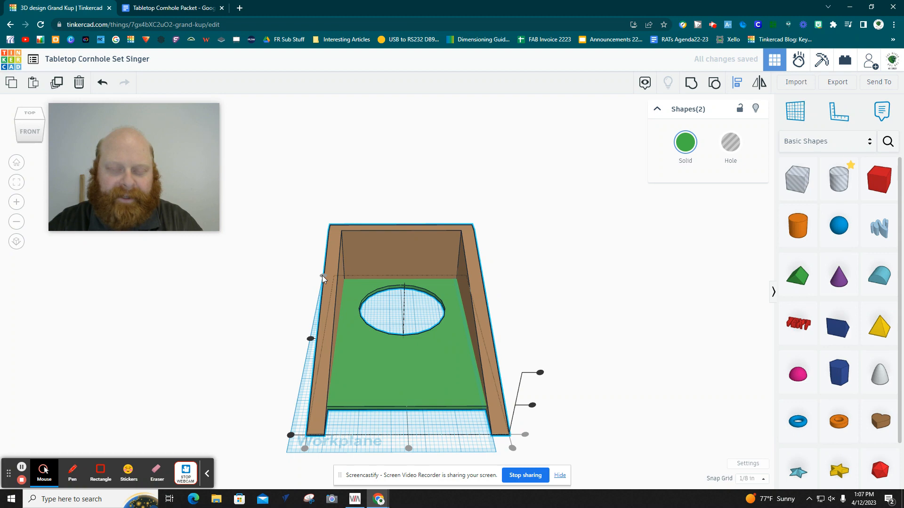
Step: Rotate the green board 16.5° to match the slope of the wedge sides
{"action": "right_click_drag", "start_coordinate": [539, 309], "coordinate": [364, 330]}
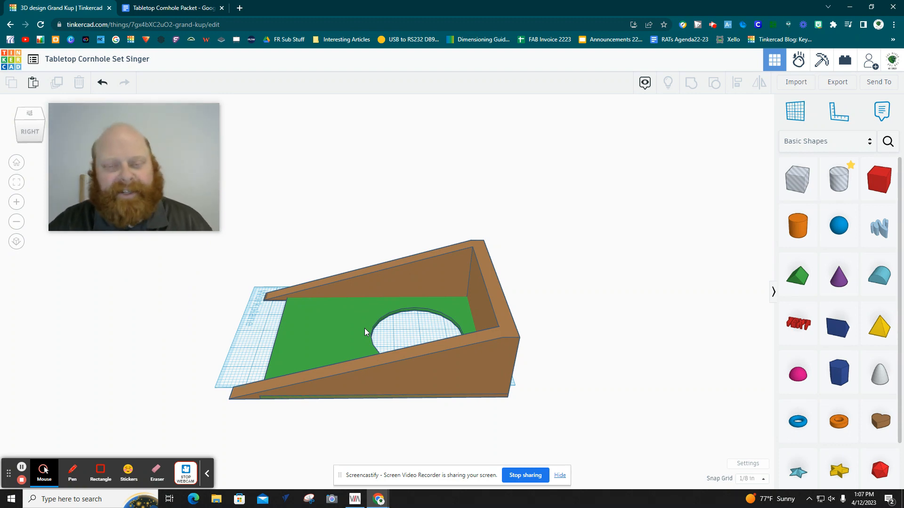
{"action": "left_click", "coordinate": [364, 330]}
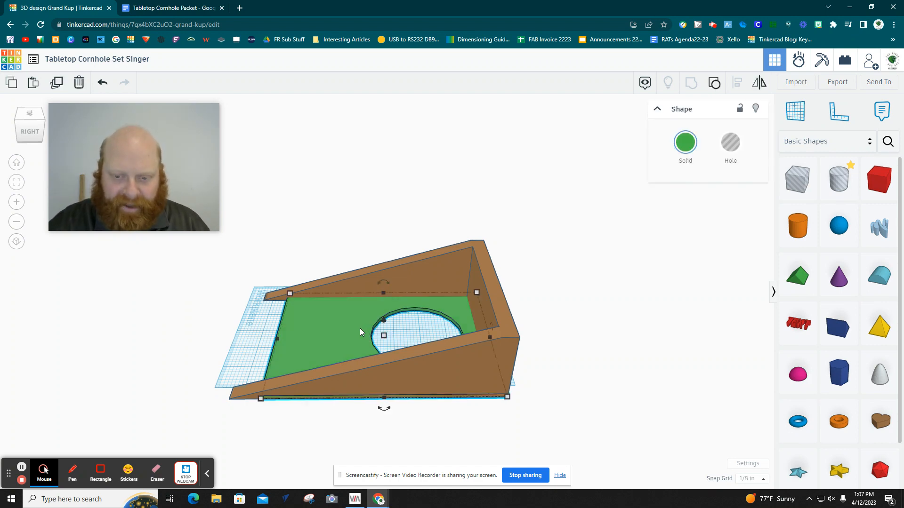
{"action": "right_click_drag", "start_coordinate": [359, 329], "coordinate": [363, 315]}
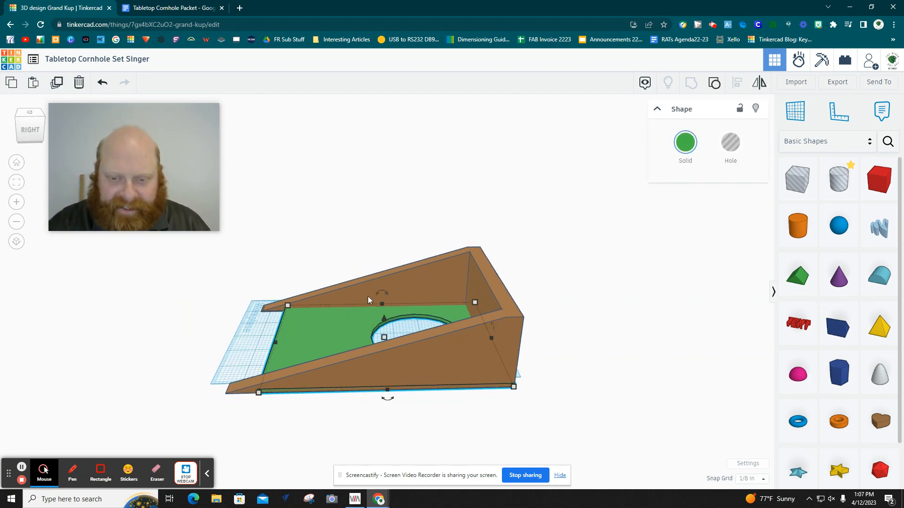
{"action": "left_click_drag", "start_coordinate": [382, 294], "coordinate": [389, 295]}
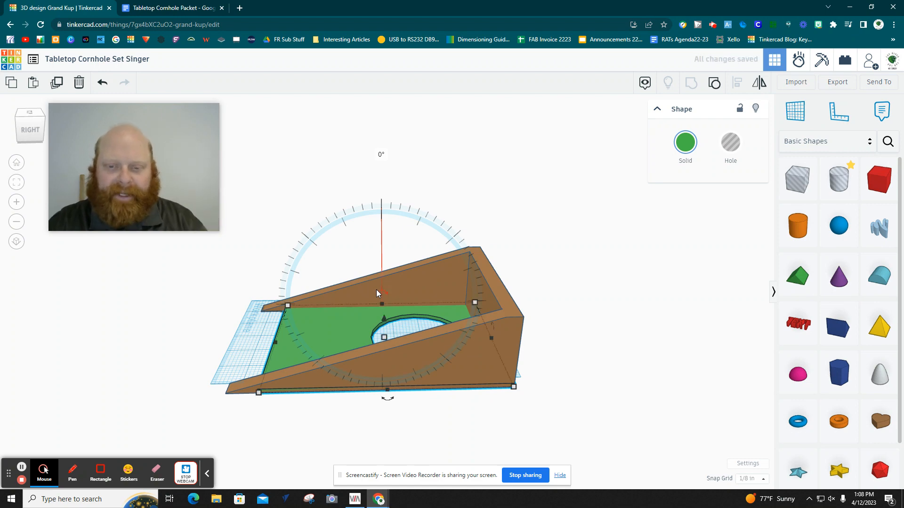
{"action": "left_click", "coordinate": [380, 154]}
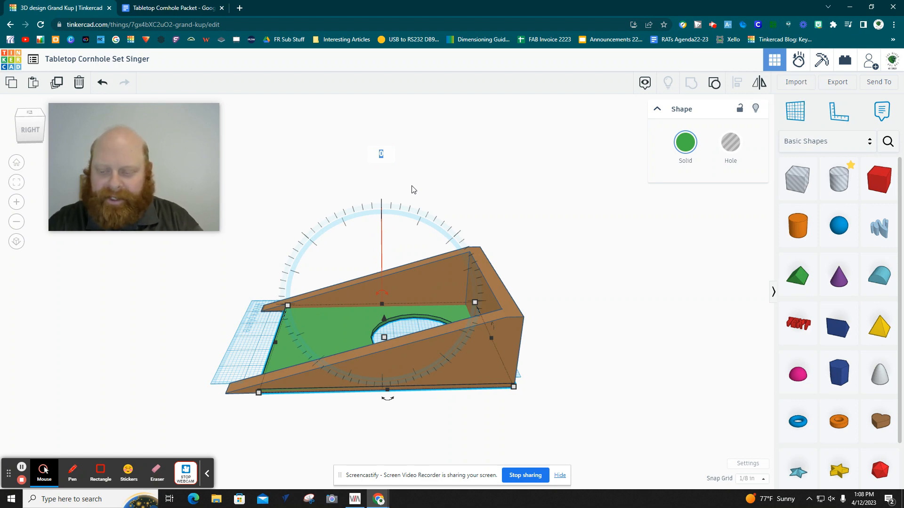
{"action": "type", "text": "16.5"}
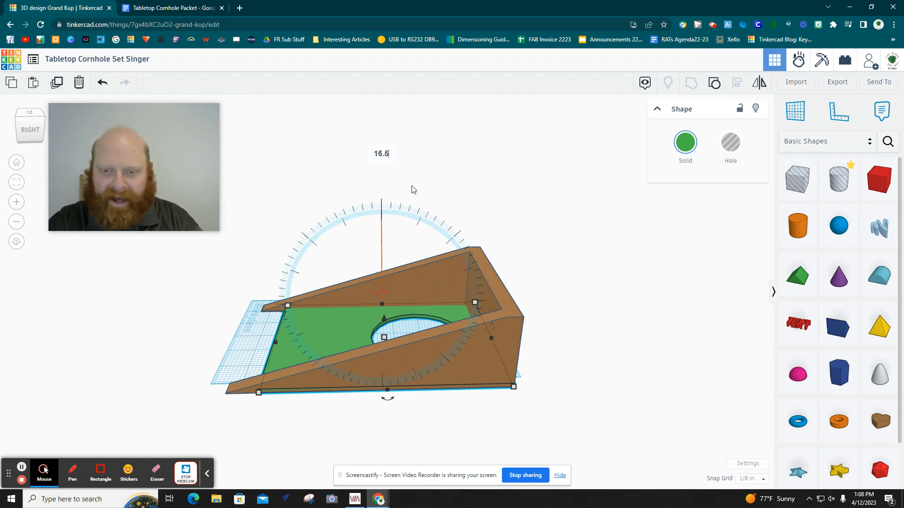
{"action": "key", "text": "Return"}
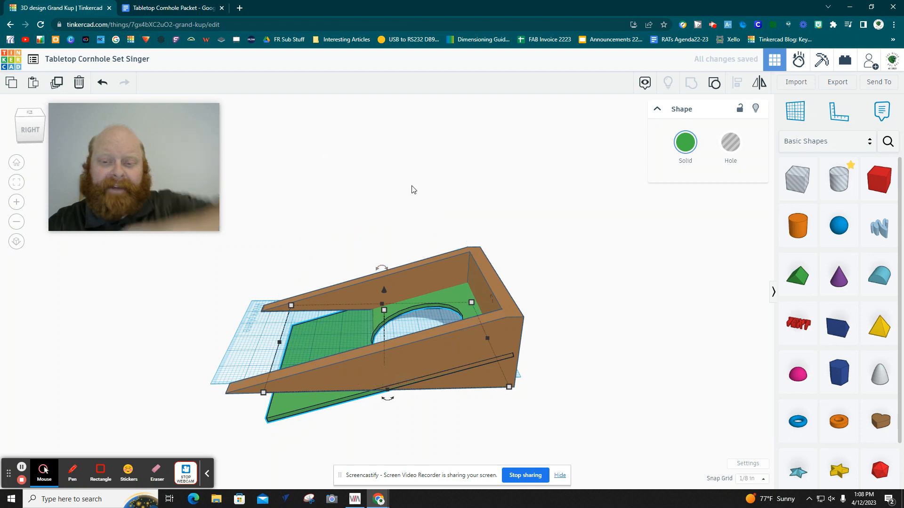
Step: Raise the tilted board about 1.5 in onto the wedge sides and nudge it 1/8 in toward the back
{"action": "left_click", "coordinate": [384, 291]}
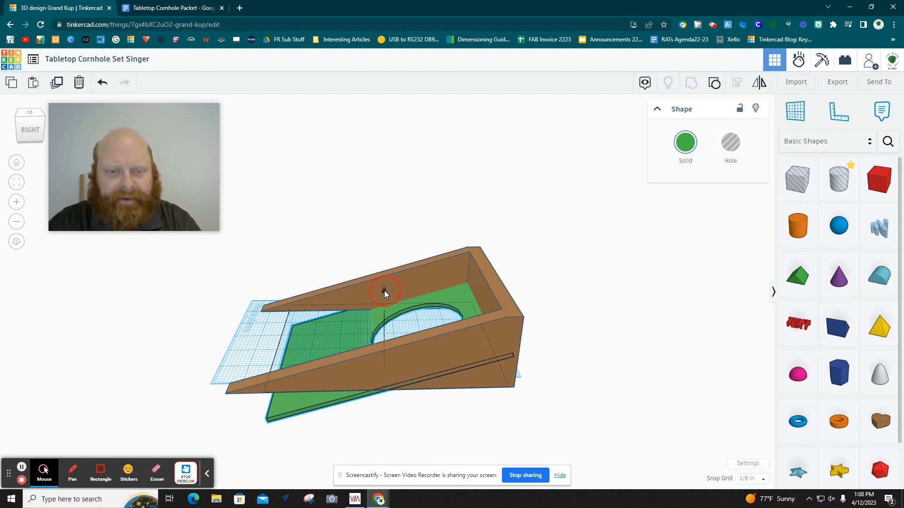
{"action": "left_click_drag", "start_coordinate": [384, 292], "coordinate": [388, 249]}
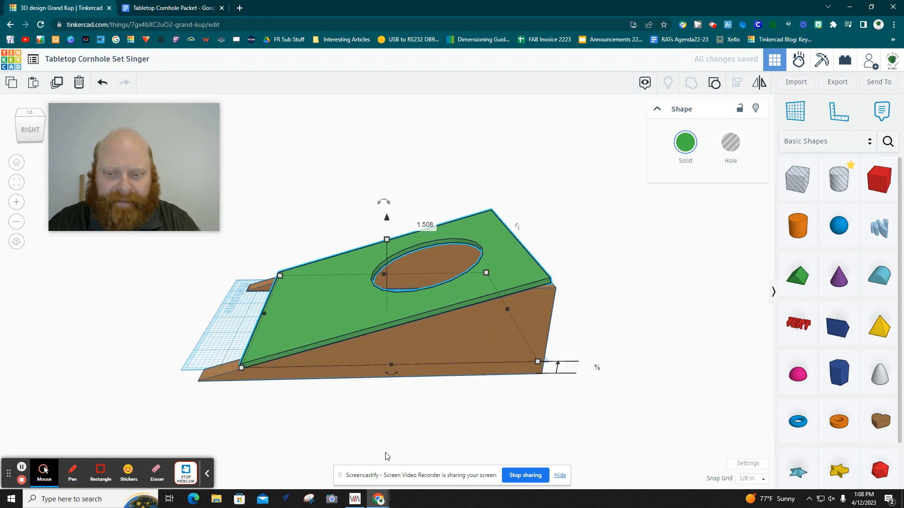
{"action": "mouse_move", "coordinate": [388, 456]}
{"action": "right_mouse_down"}
{"action": "mouse_move", "coordinate": [379, 422]}
{"action": "mouse_move", "coordinate": [374, 445]}
{"action": "right_mouse_up"}
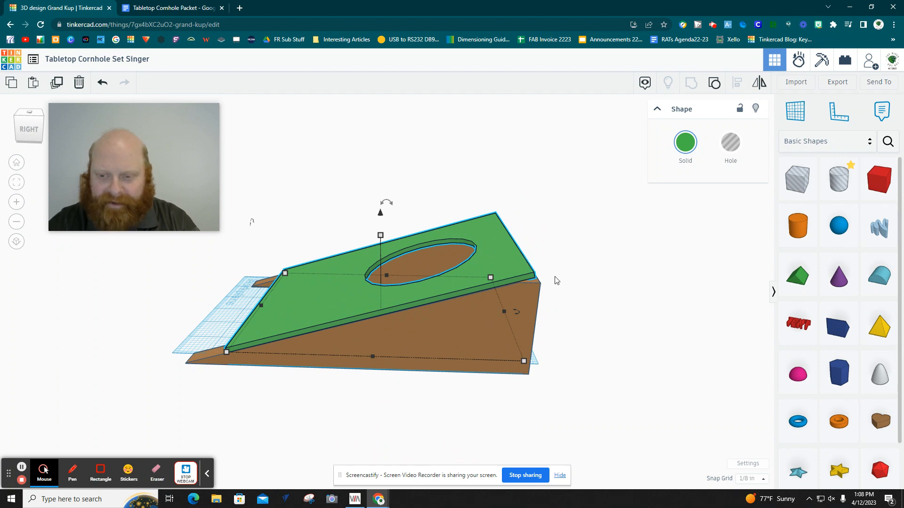
{"action": "key", "text": "Right"}
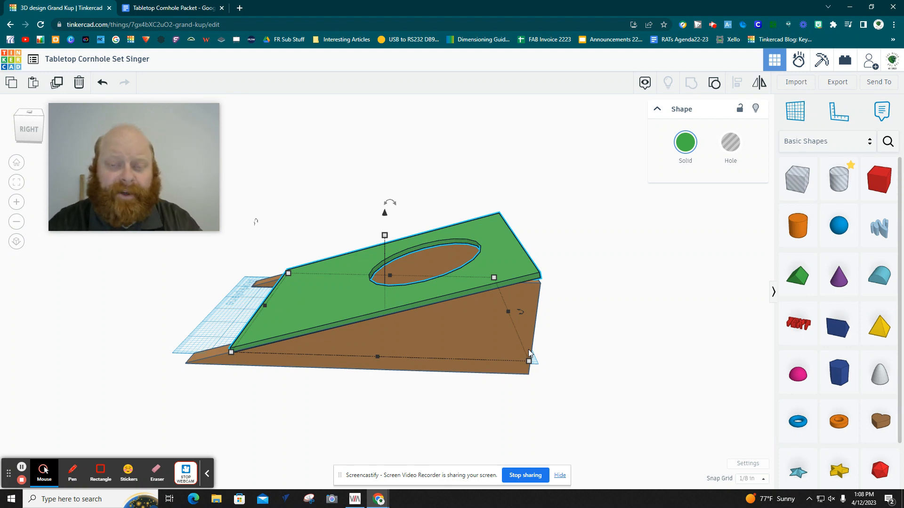
{"action": "right_click_drag", "start_coordinate": [150, 335], "coordinate": [390, 358]}
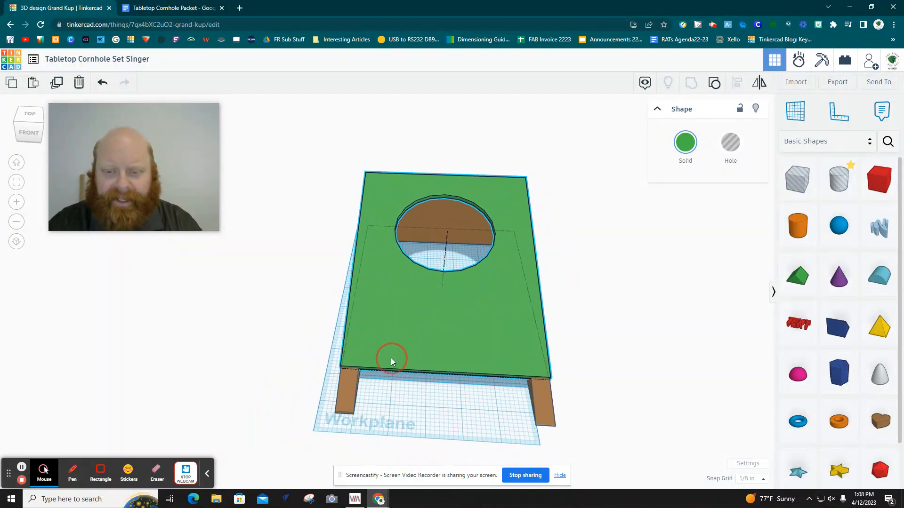
{"action": "left_click", "coordinate": [428, 421]}
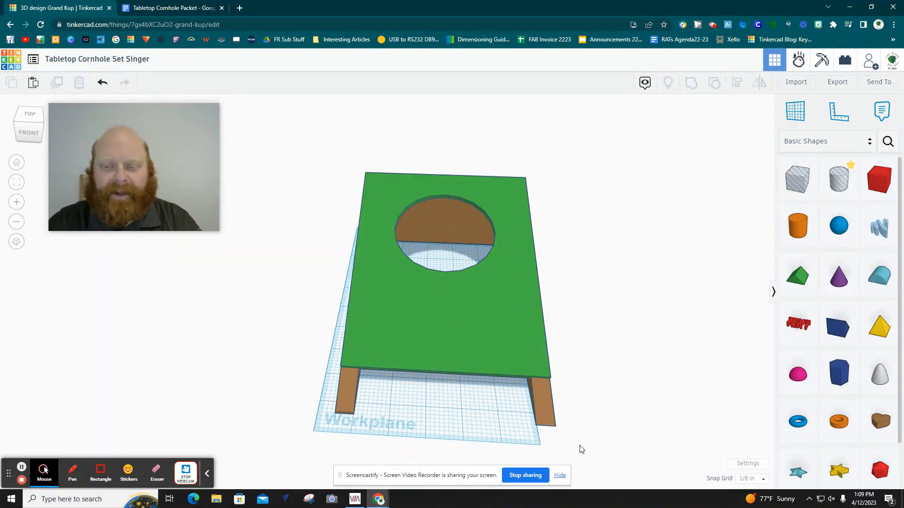
Step: Group the board with the base and turn on Multicolor so the parts keep their green and brown colours
{"action": "left_click_drag", "start_coordinate": [580, 446], "coordinate": [321, 179]}
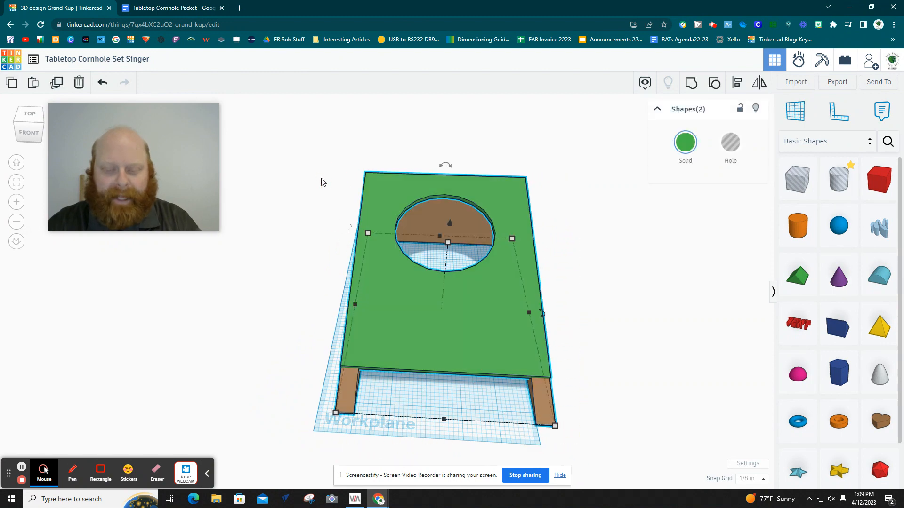
{"action": "key", "text": "ctrl+g"}
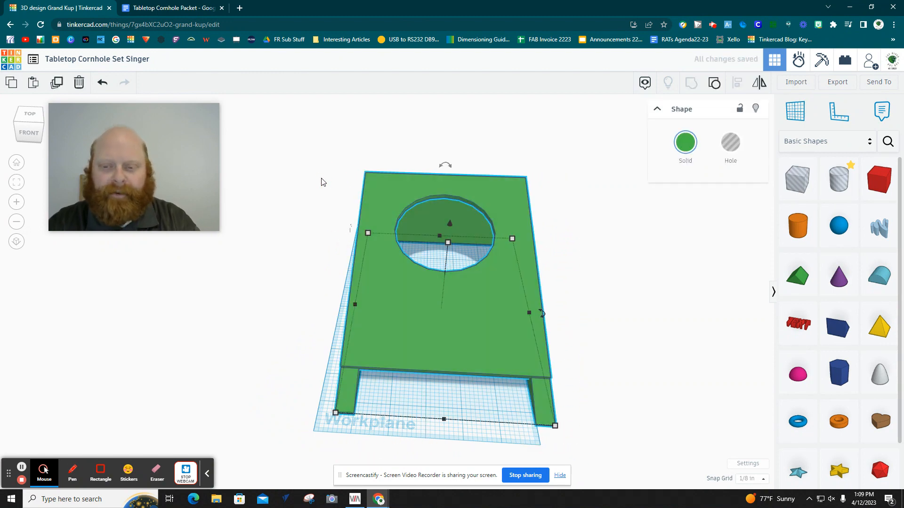
{"action": "mouse_move", "coordinate": [610, 282]}
{"action": "right_mouse_down"}
{"action": "mouse_move", "coordinate": [486, 255]}
{"action": "mouse_move", "coordinate": [589, 256]}
{"action": "mouse_move", "coordinate": [605, 271]}
{"action": "right_mouse_up"}
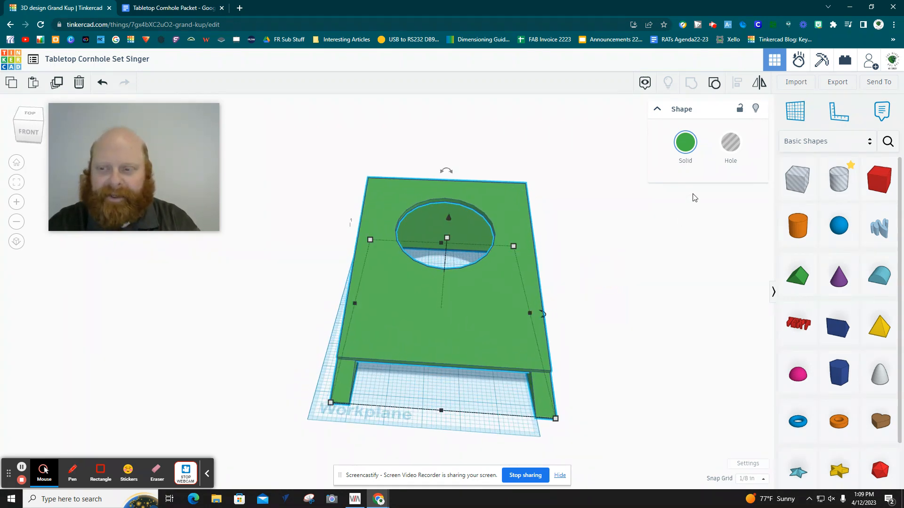
{"action": "left_click", "coordinate": [683, 148]}
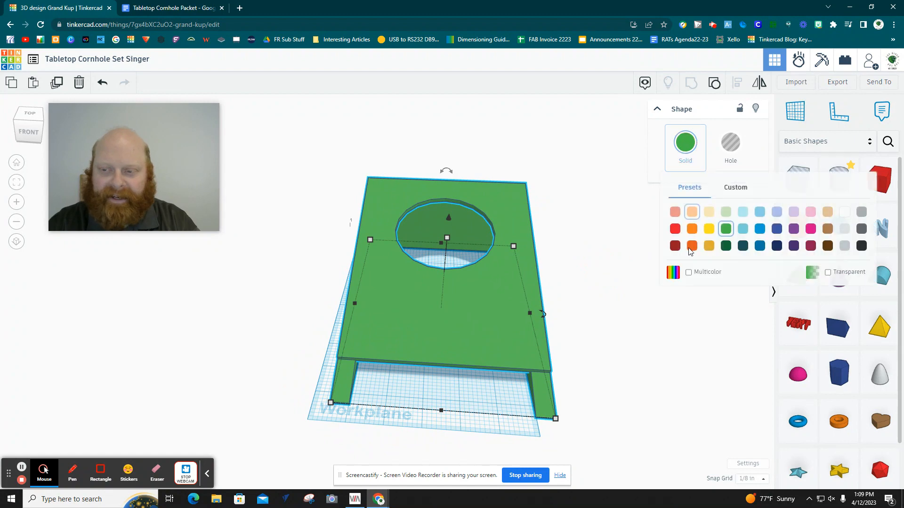
{"action": "left_click", "coordinate": [689, 272]}
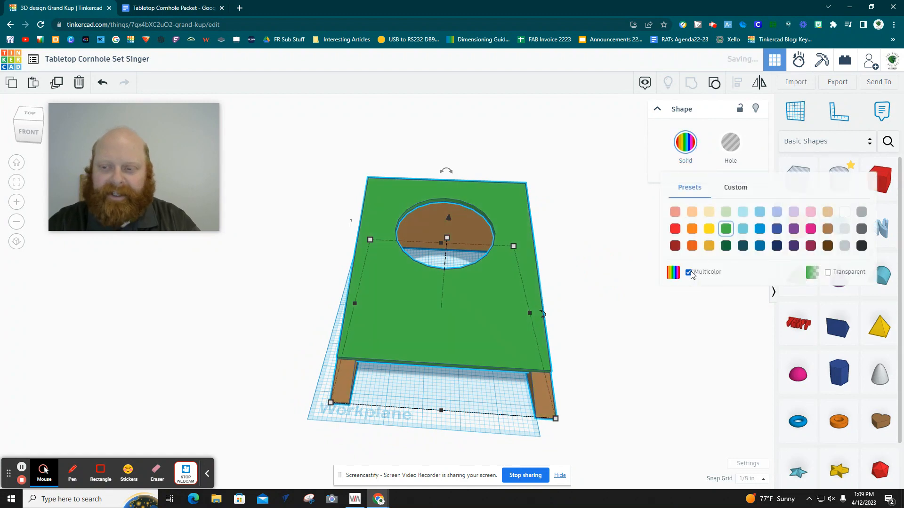
{"action": "left_click", "coordinate": [628, 387]}
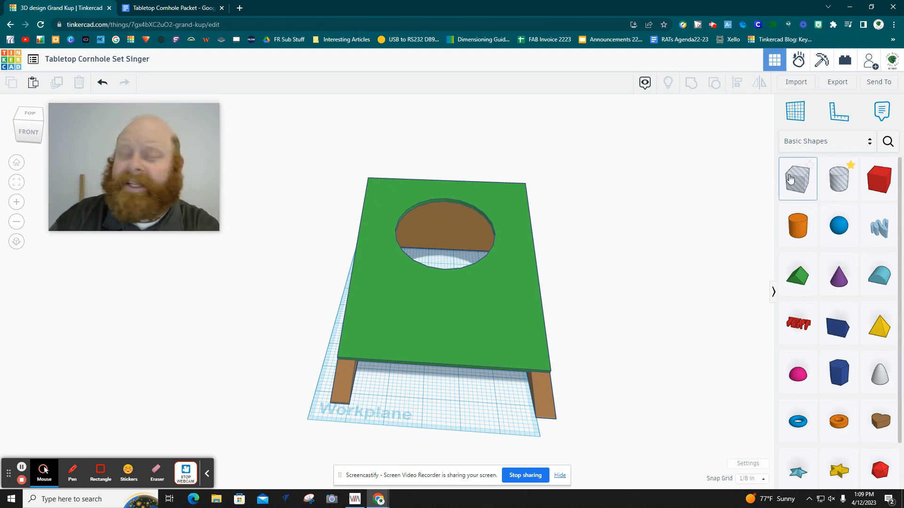
Step: Place a box hole over the front end of the left wedge side and shift it 1/4 in forward, near the board's front edge
{"action": "left_click_drag", "start_coordinate": [791, 179], "coordinate": [335, 374]}
{"action": "right_click_drag", "start_coordinate": [284, 391], "coordinate": [507, 360]}
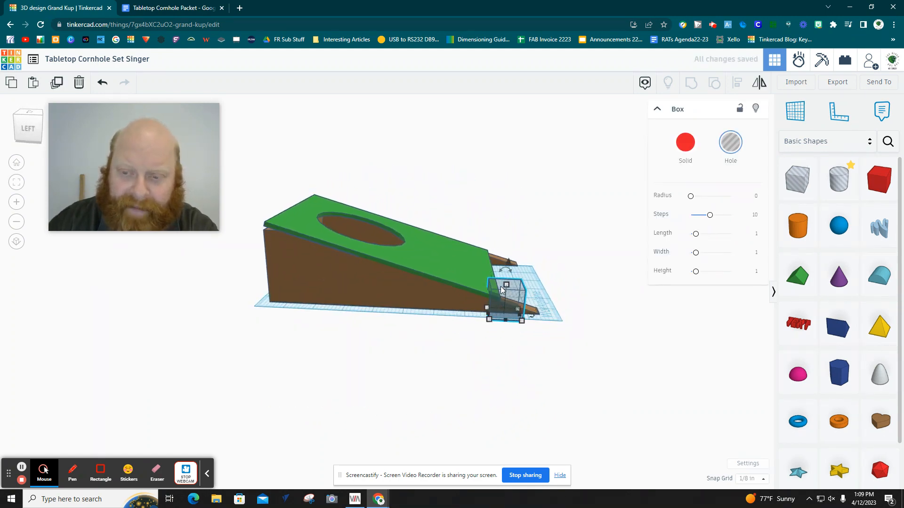
{"action": "scroll", "coordinate": [509, 316], "scroll_direction": "up", "scroll_amount": 5}
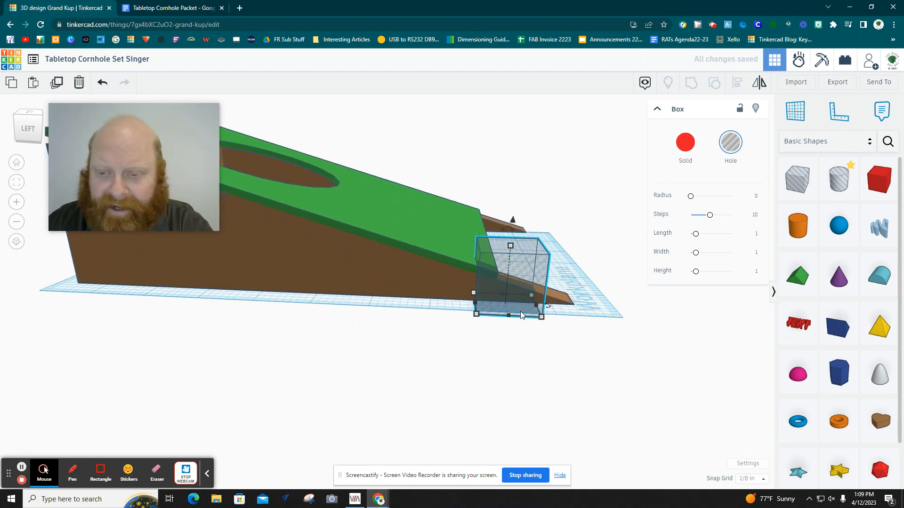
{"action": "key", "text": "Right"}
{"action": "key", "text": "Right"}
{"action": "key", "text": "Right"}
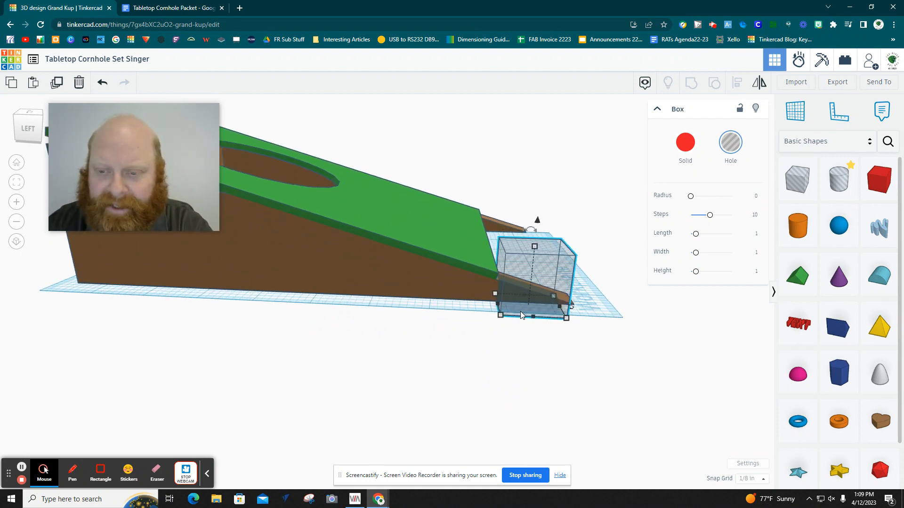
{"action": "key", "text": "Left"}
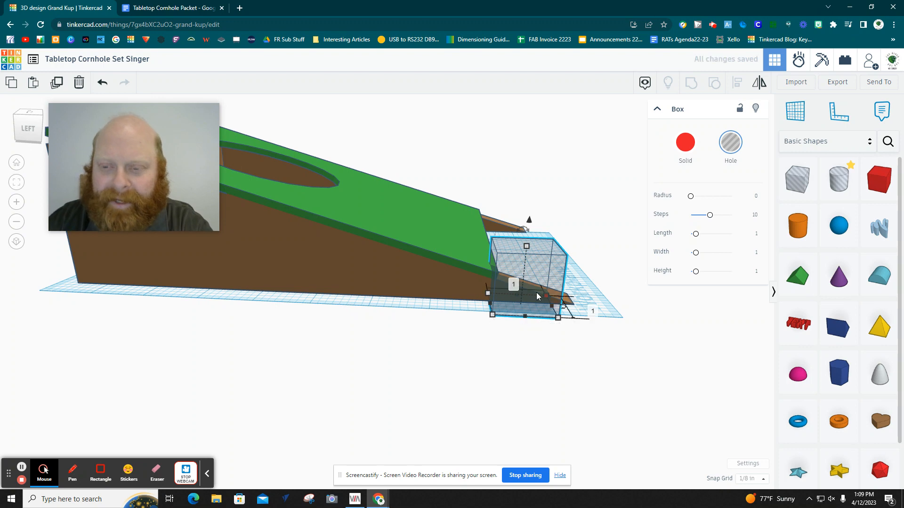
Step: Set the snap grid to 1/16 in and nudge the box hole one increment forward to the board's front edge
{"action": "left_click", "coordinate": [742, 479]}
{"action": "left_click", "coordinate": [753, 414]}
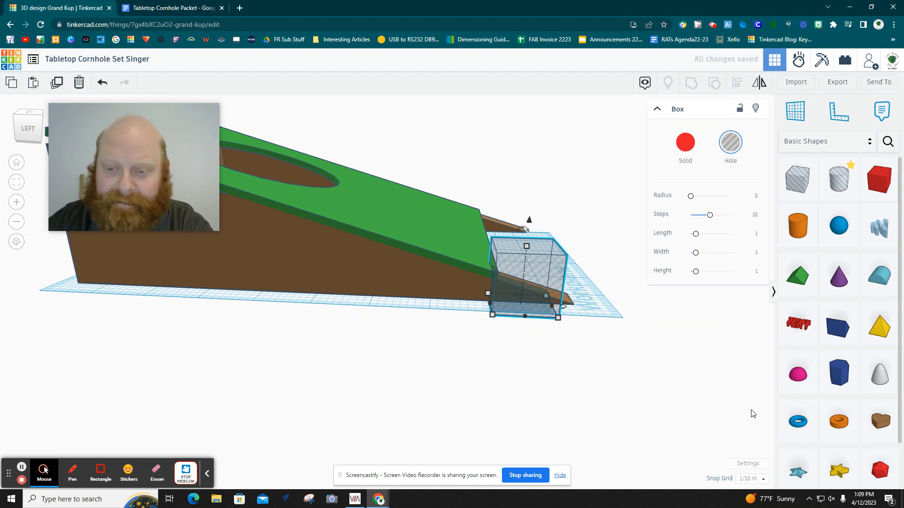
{"action": "key", "text": "Right"}
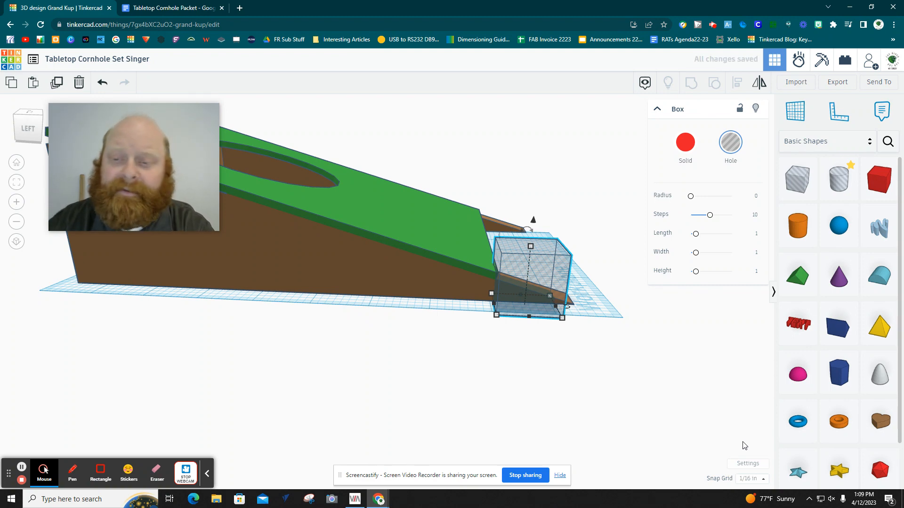
Step: Stretch the box hole across the full width and forward so it covers the protruding front ends of both wedge sides
{"action": "left_click", "coordinate": [680, 363]}
{"action": "right_click_drag", "start_coordinate": [680, 363], "coordinate": [422, 389]}
{"action": "left_click", "coordinate": [408, 394]}
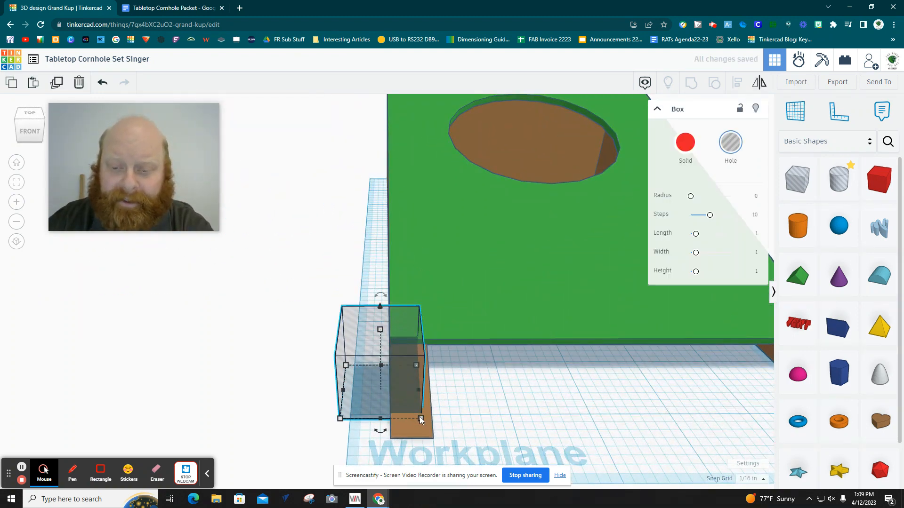
{"action": "scroll", "coordinate": [420, 418], "scroll_direction": "down", "scroll_amount": 3}
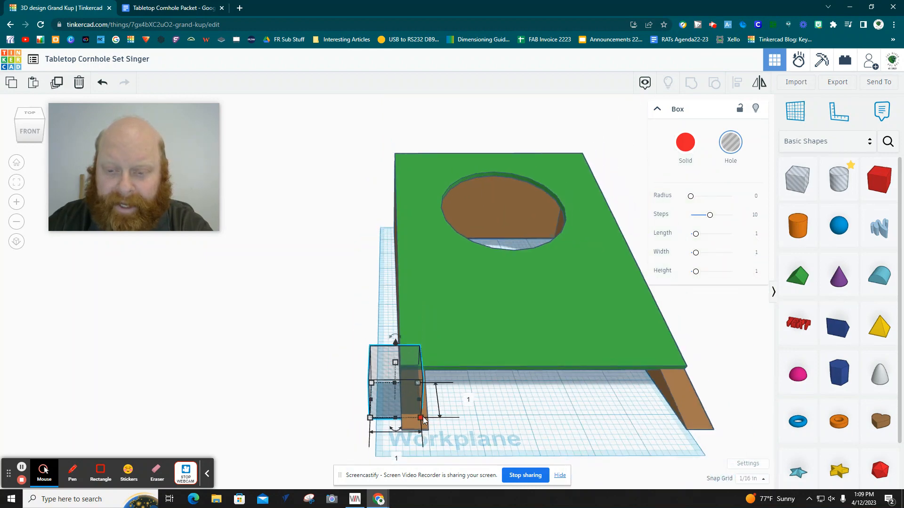
{"action": "left_click_drag", "start_coordinate": [423, 417], "coordinate": [758, 451]}
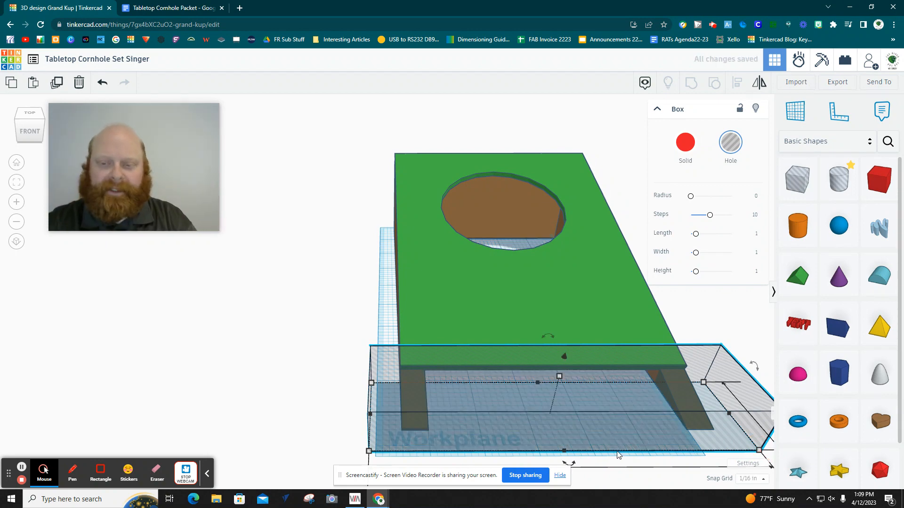
Step: Group the box hole with the cornhole board to cut off the protruding front ends of the wedge sides
{"action": "left_click", "coordinate": [371, 297]}
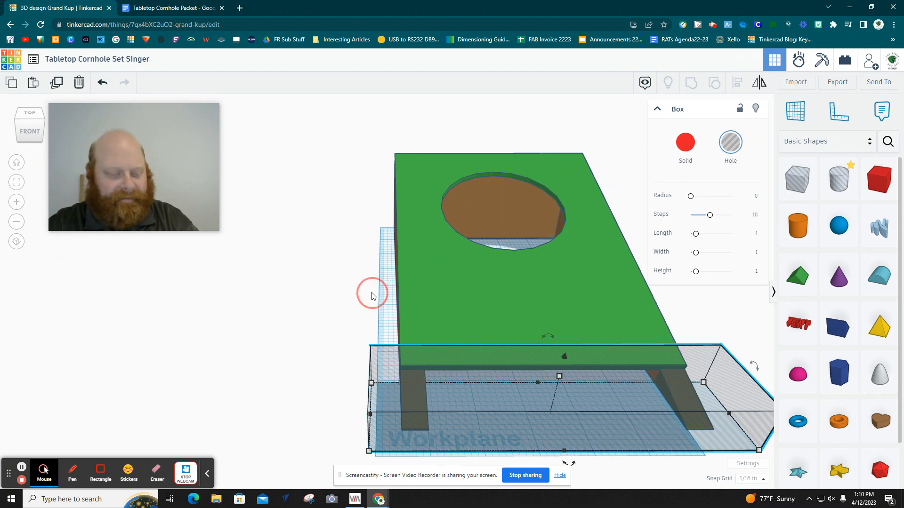
{"action": "key", "text": "ctrl+a"}
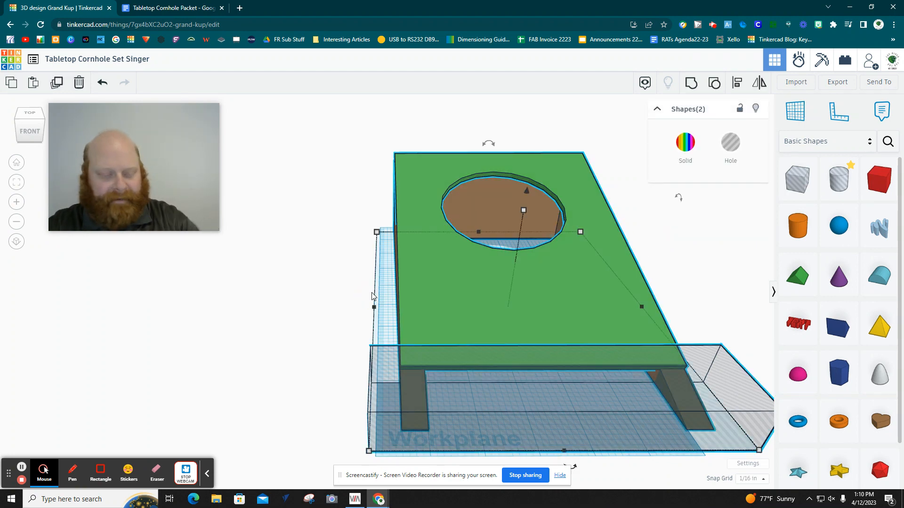
{"action": "key", "text": "ctrl+g"}
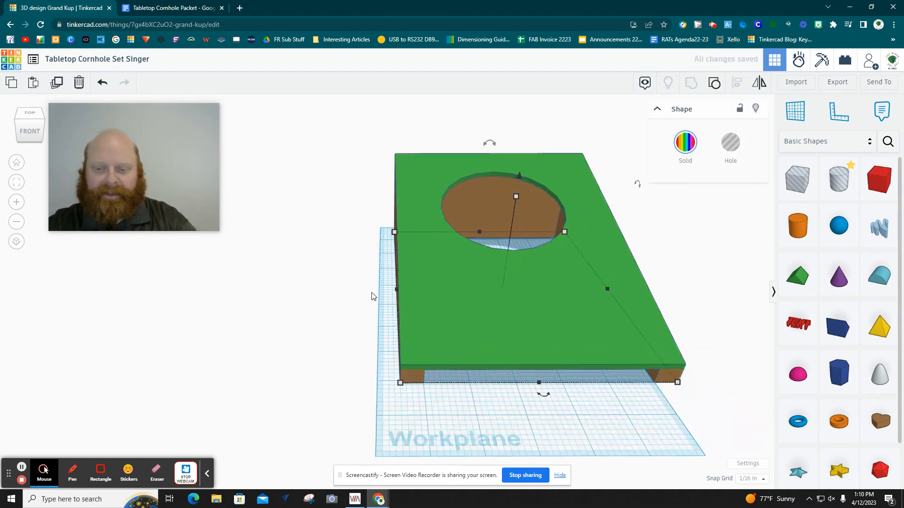
{"action": "left_click", "coordinate": [347, 324]}
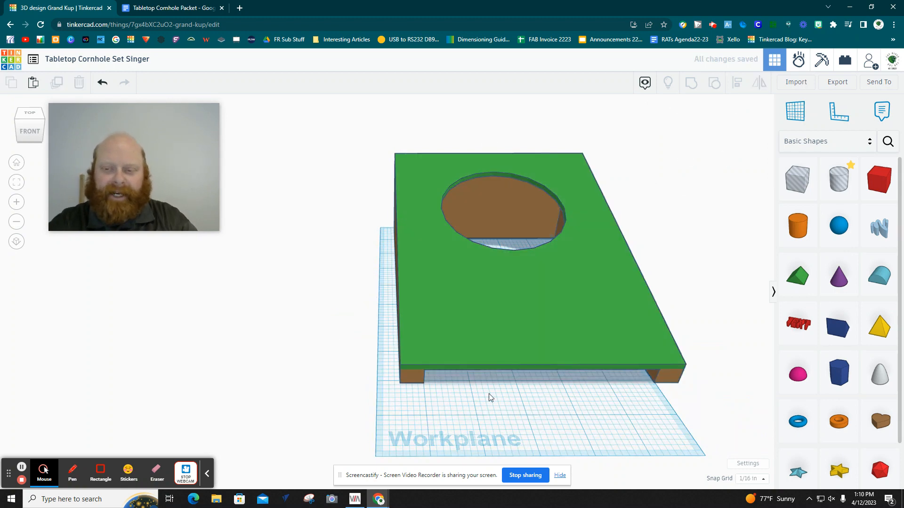